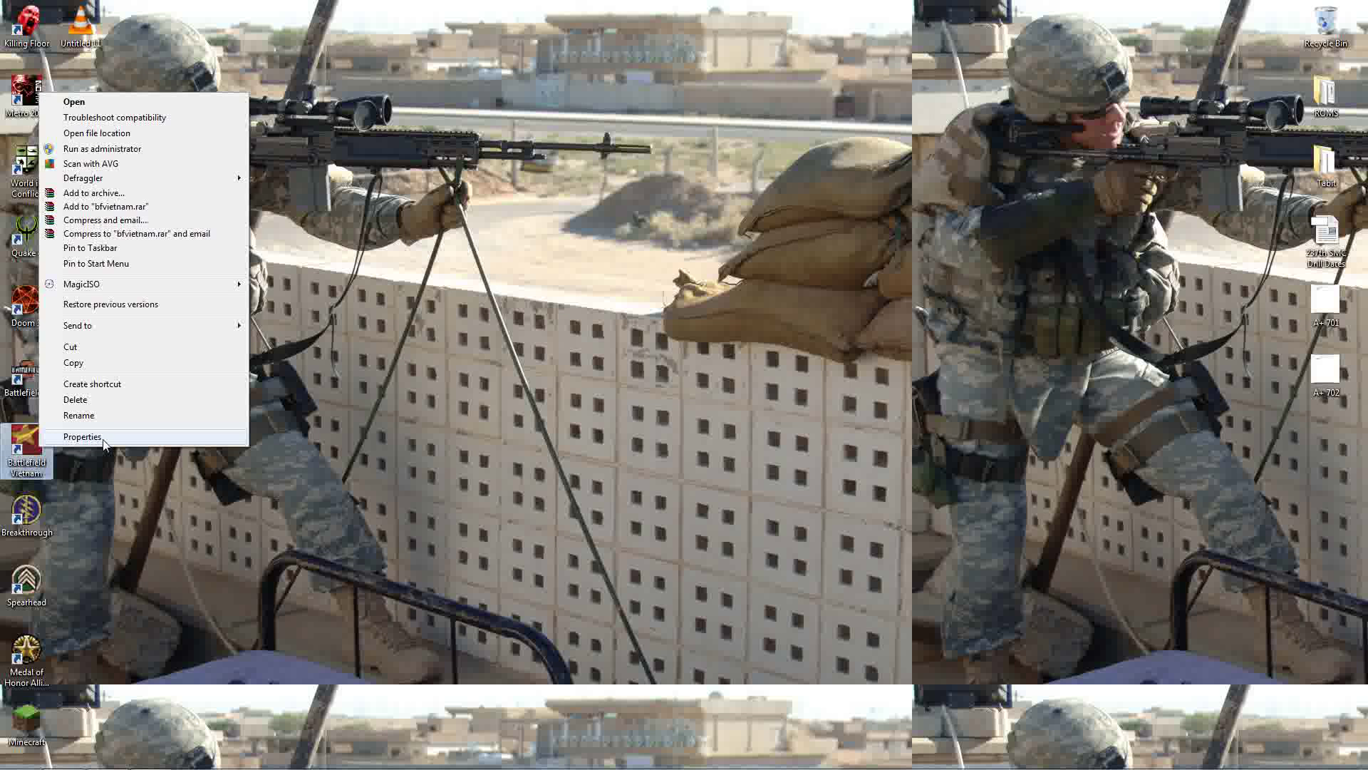
# - Confirm the Battlefield Vietnam shortcut runs in Windows 98 / Windows Me compatibility mode
pyautogui.click(103, 437)
pyautogui.click(257, 435)
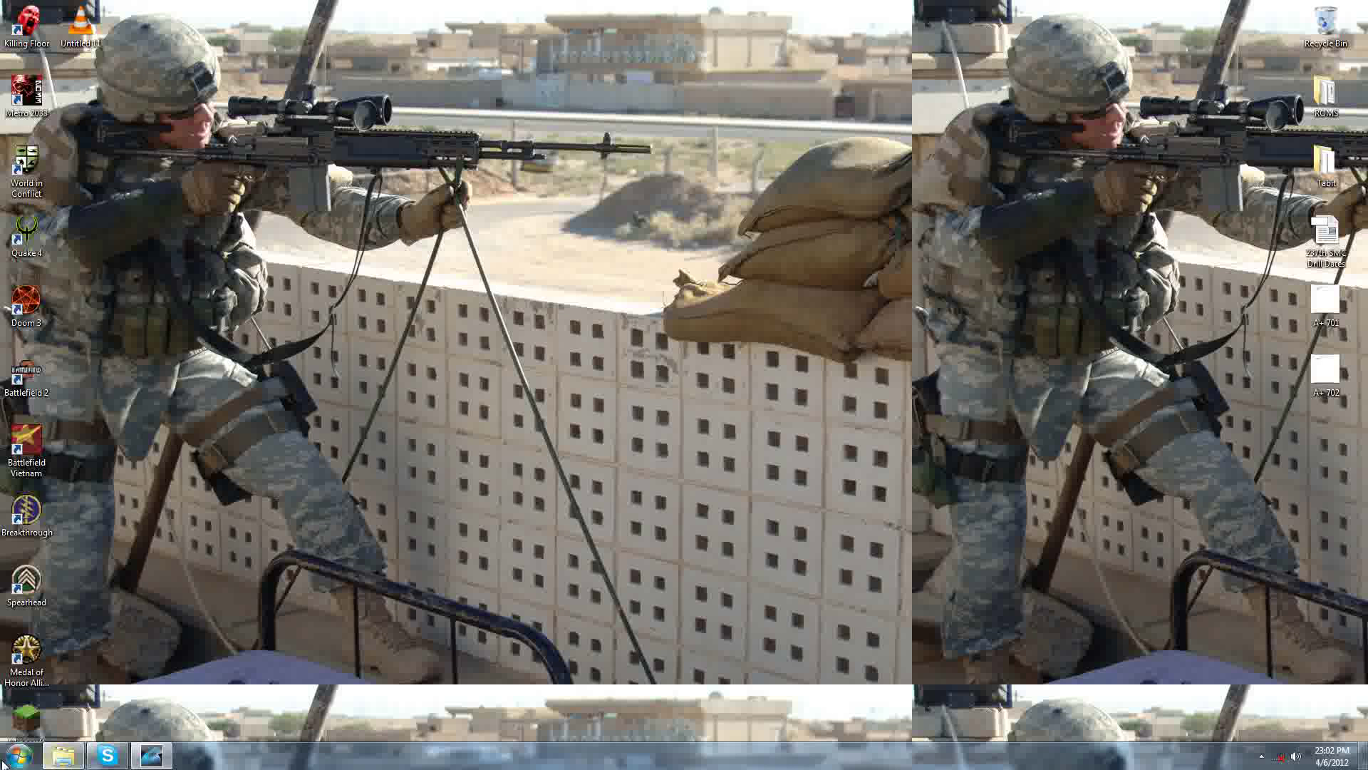
# - Restore Explorer, go back to the Computer view, and centre the window
pyautogui.click(63, 755)
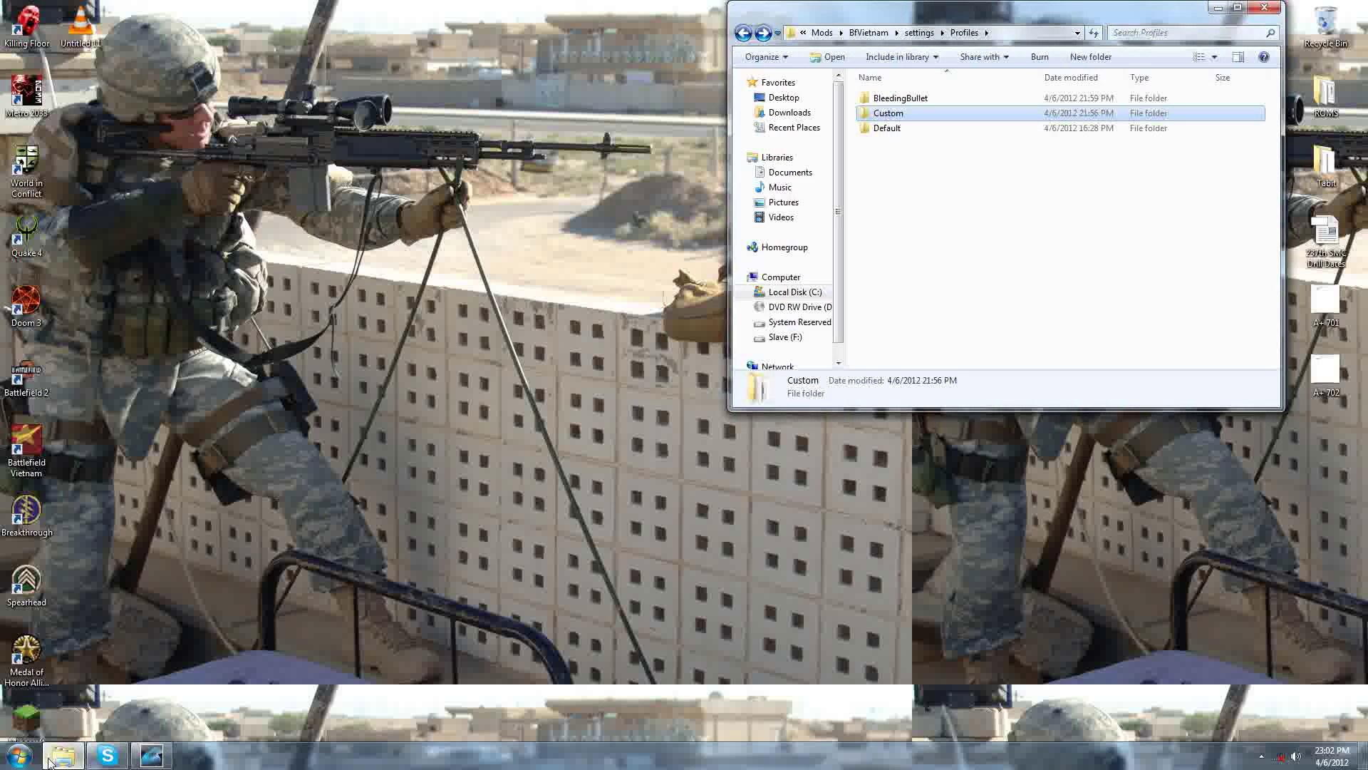
pyautogui.click(743, 33)
pyautogui.click(743, 33)
pyautogui.click(743, 33)
pyautogui.click(744, 33)
pyautogui.click(744, 33)
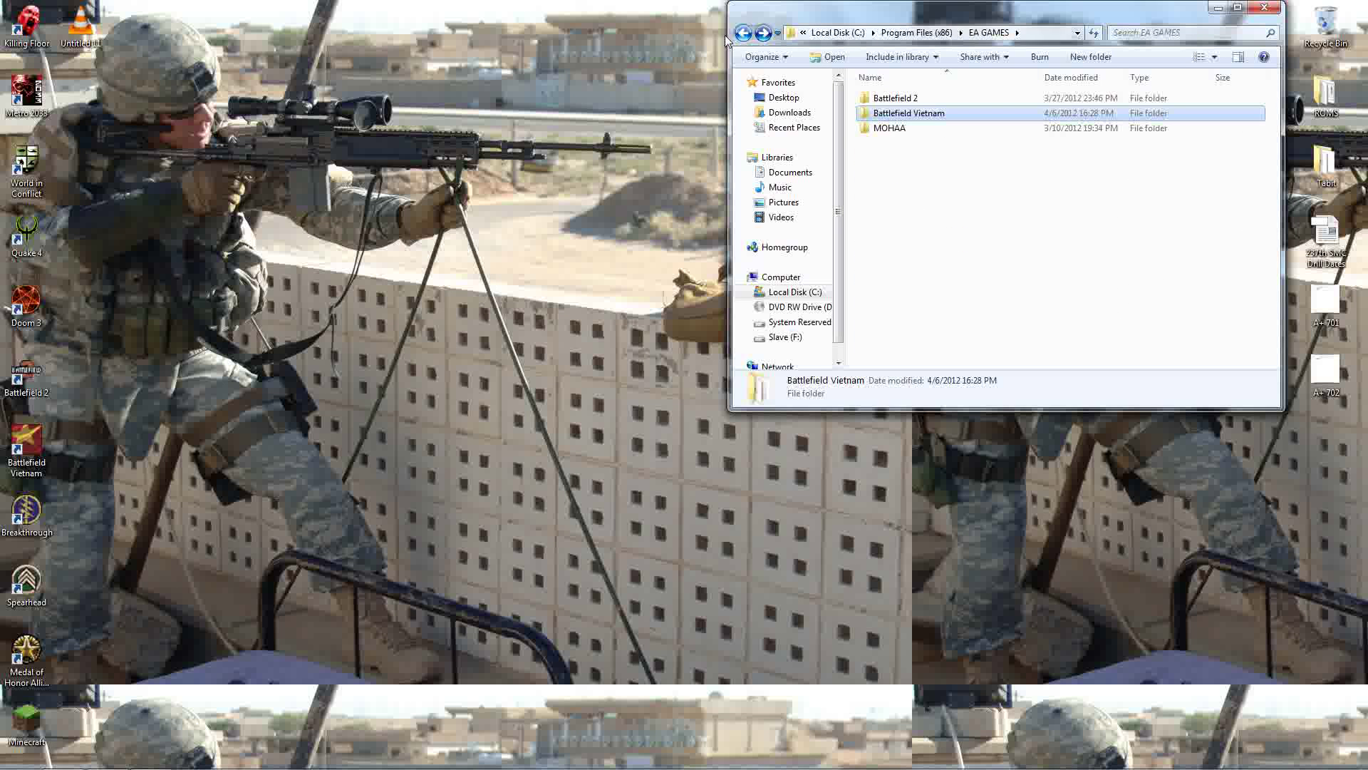
pyautogui.moveTo(1005, 21); pyautogui.dragTo(700, 83)
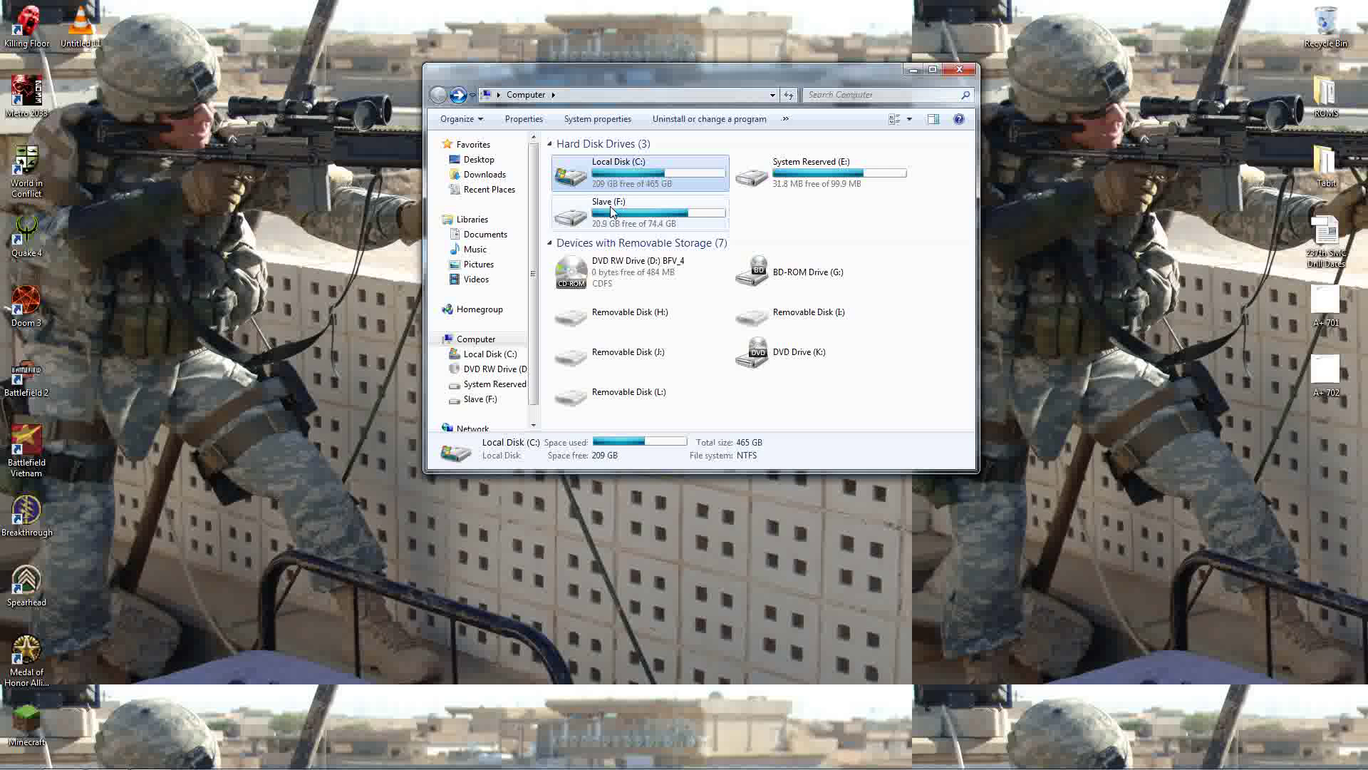
# - Browse C: > Program Files (x86) > EA GAMES > Battlefield Vietnam > Mods > BfVietnam > settings > Profiles
pyautogui.doubleClick(632, 177)
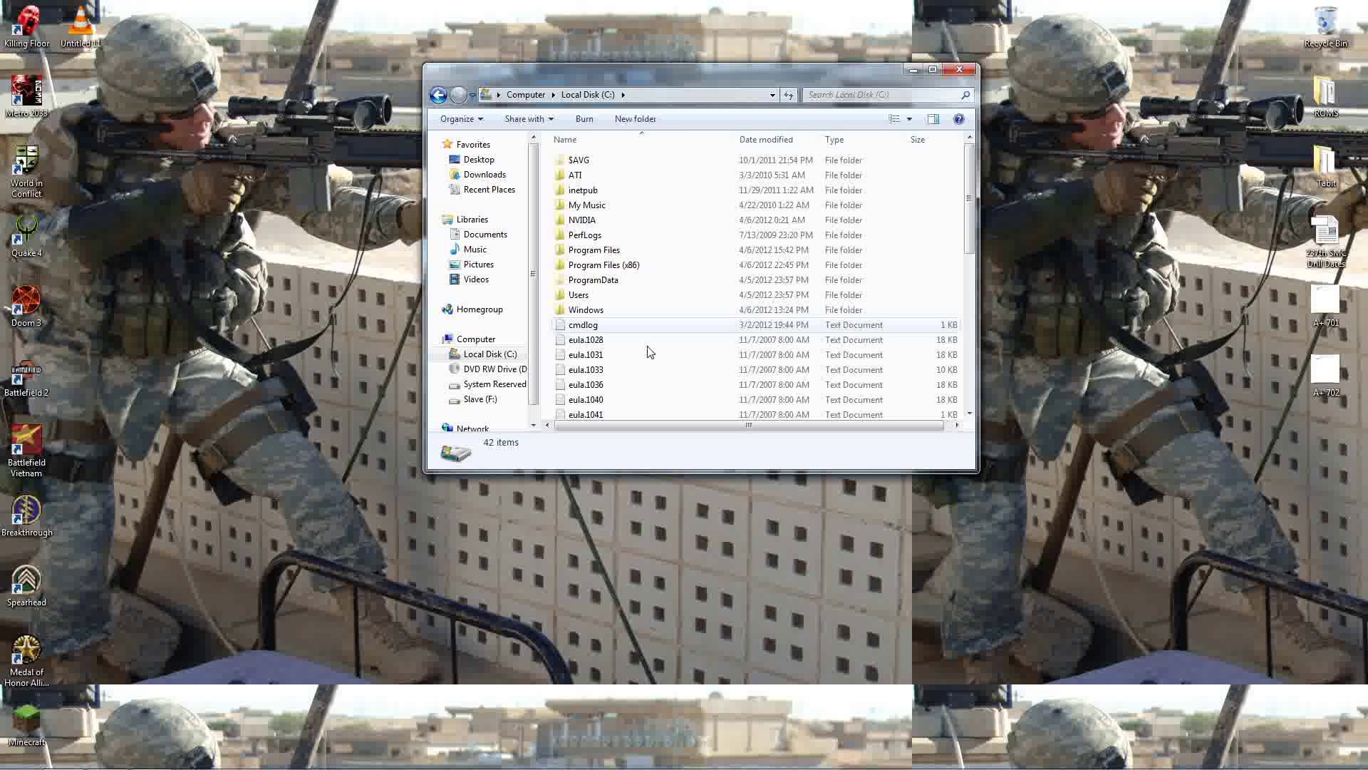
pyautogui.doubleClick(622, 265)
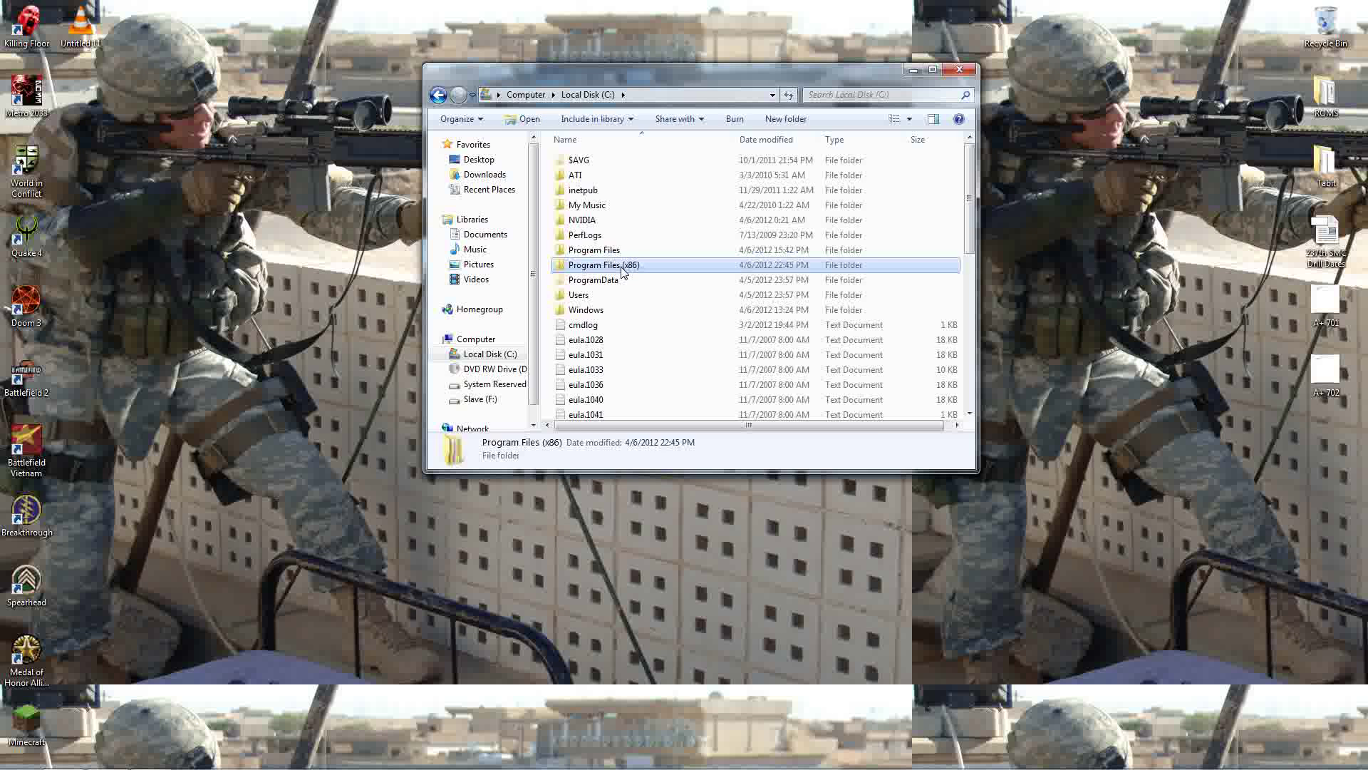
pyautogui.scroll(-2, 619, 330)
pyautogui.doubleClick(614, 336)
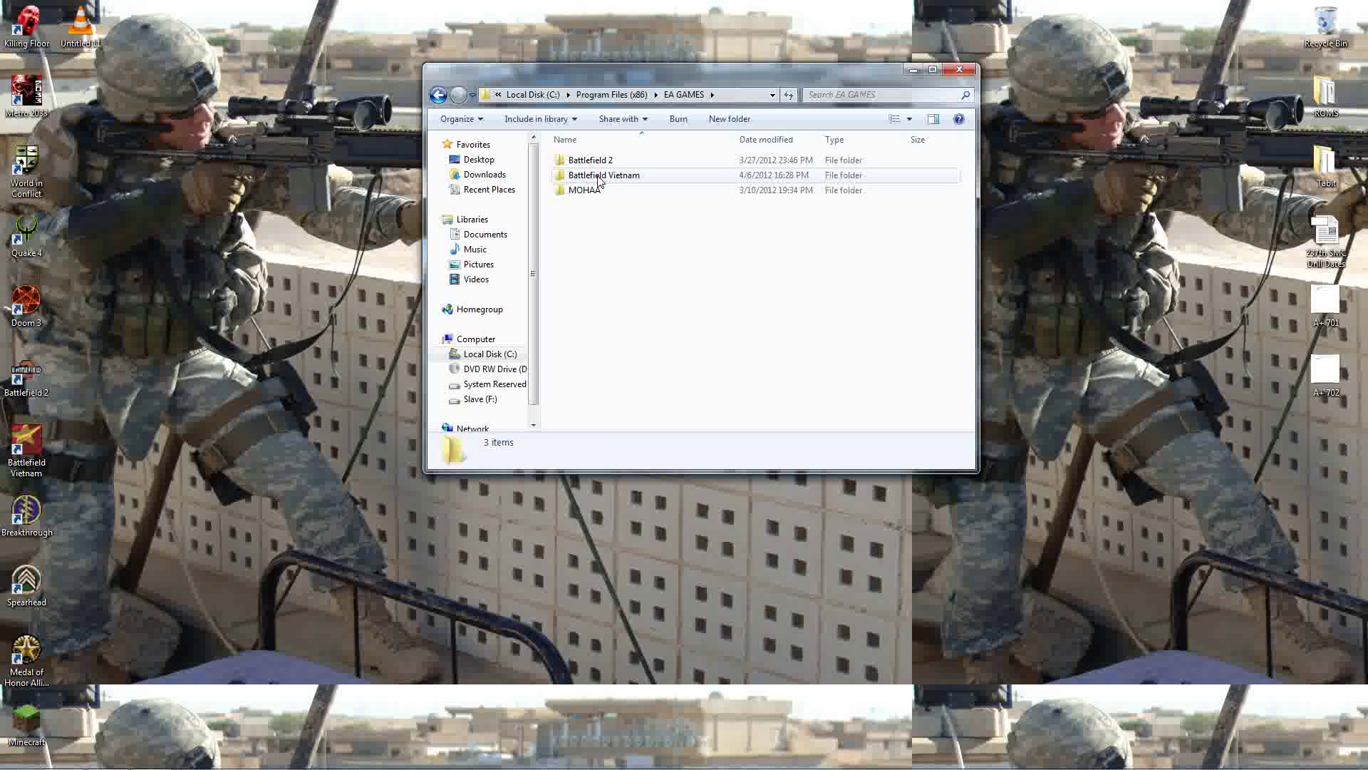
pyautogui.doubleClick(598, 175)
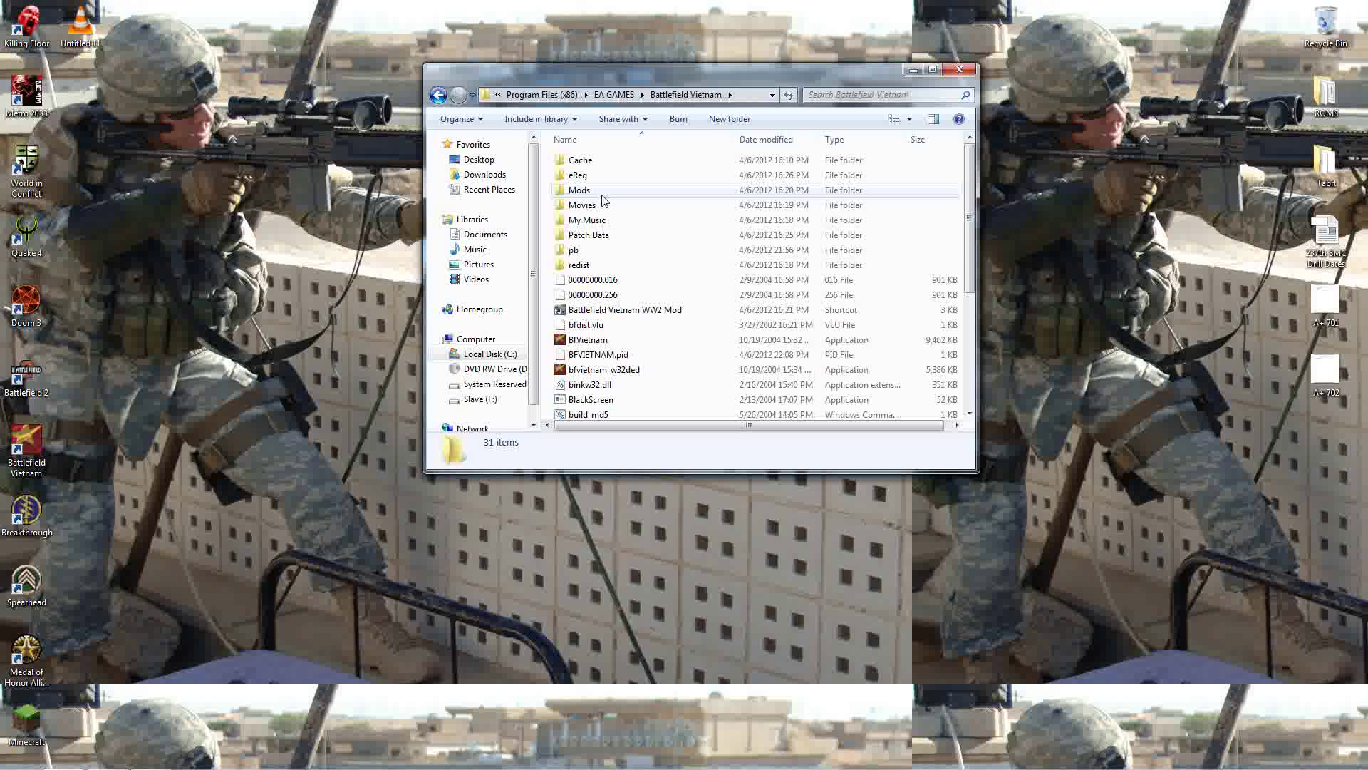
pyautogui.doubleClick(602, 191)
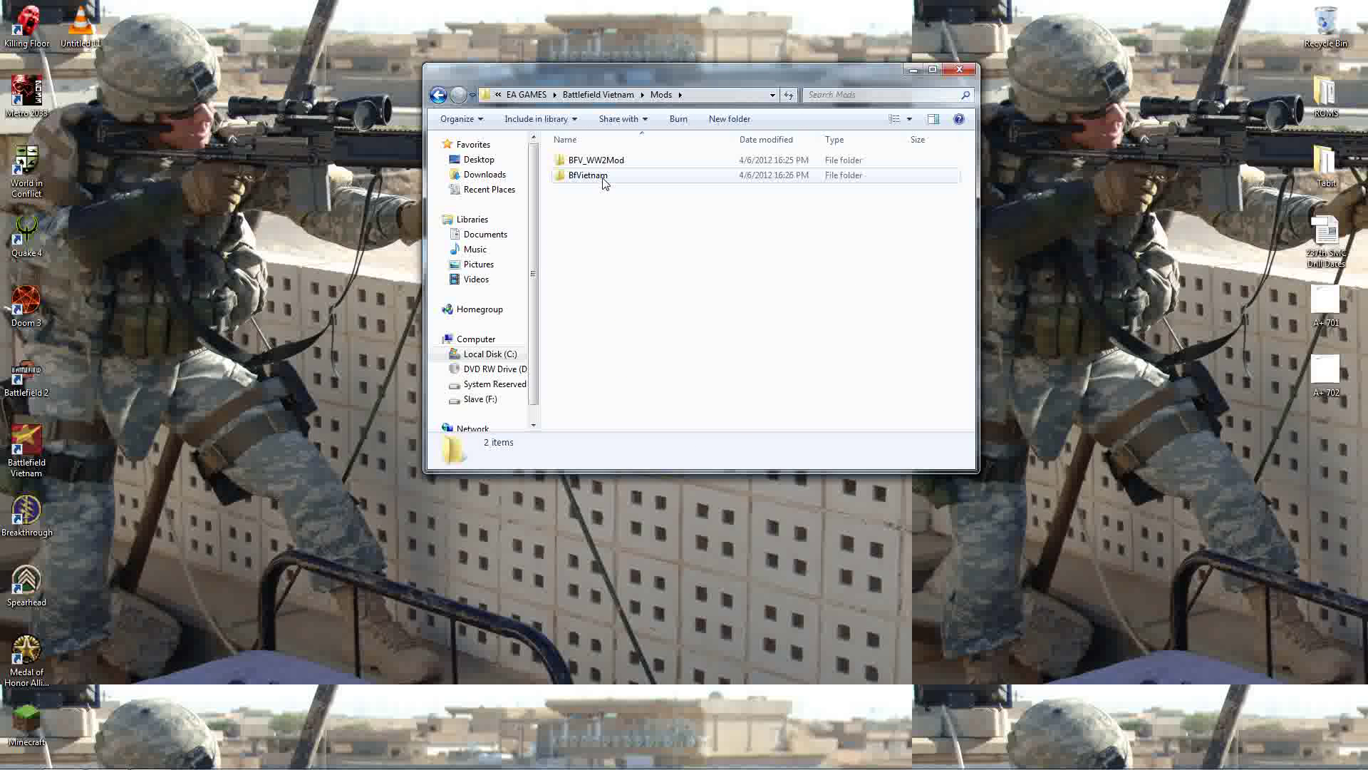
pyautogui.doubleClick(603, 178)
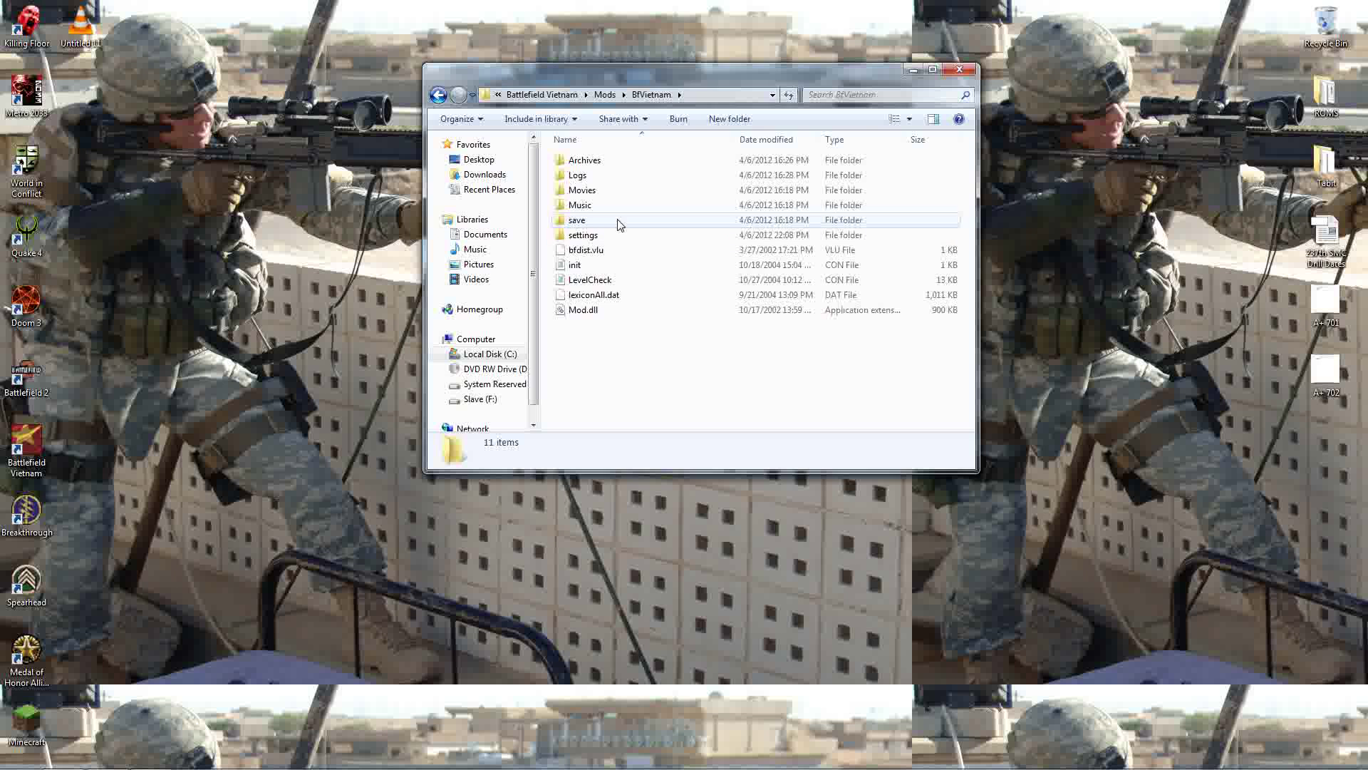
pyautogui.doubleClick(605, 235)
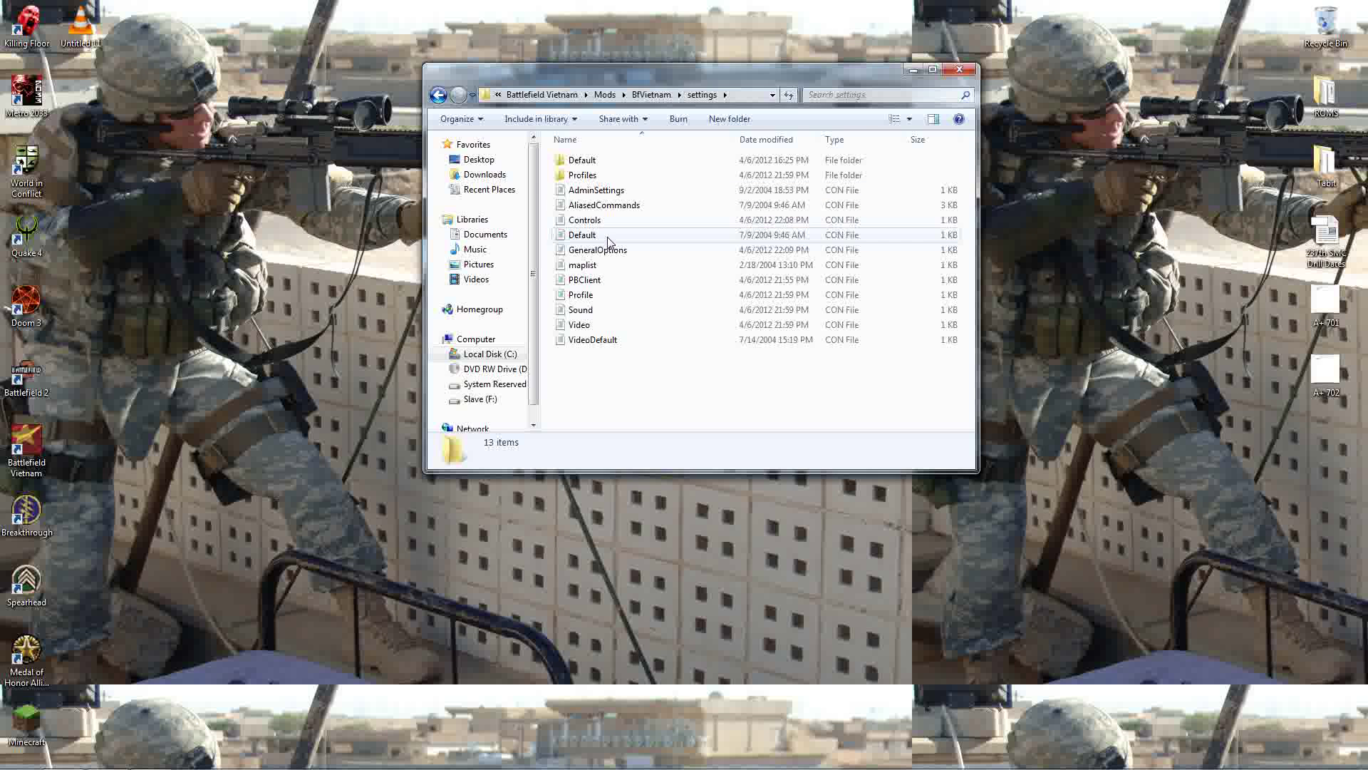
pyautogui.doubleClick(589, 175)
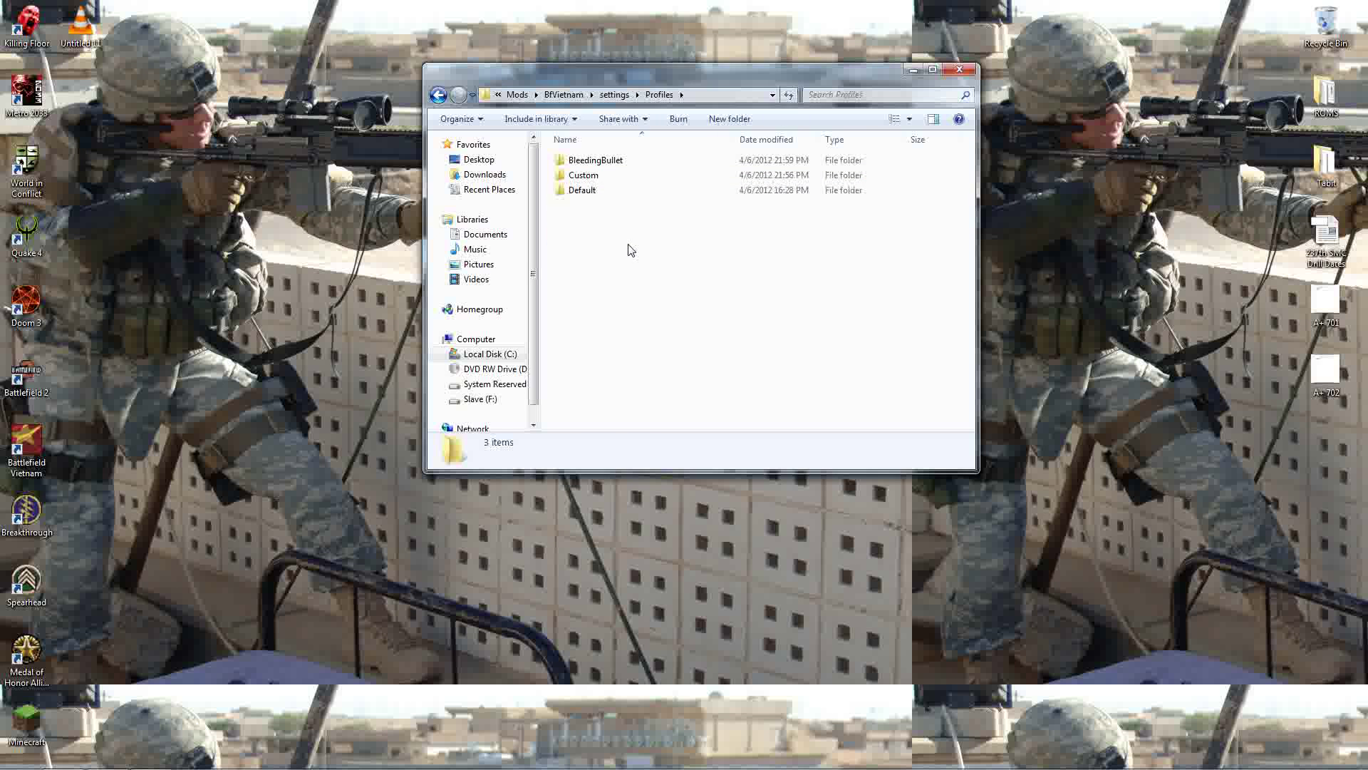
# - Step through the Default, Custom and BleedingBullet profile folders, ending on BleedingBullet
pyautogui.press('Down')
pyautogui.press('Down')
pyautogui.press('Down')
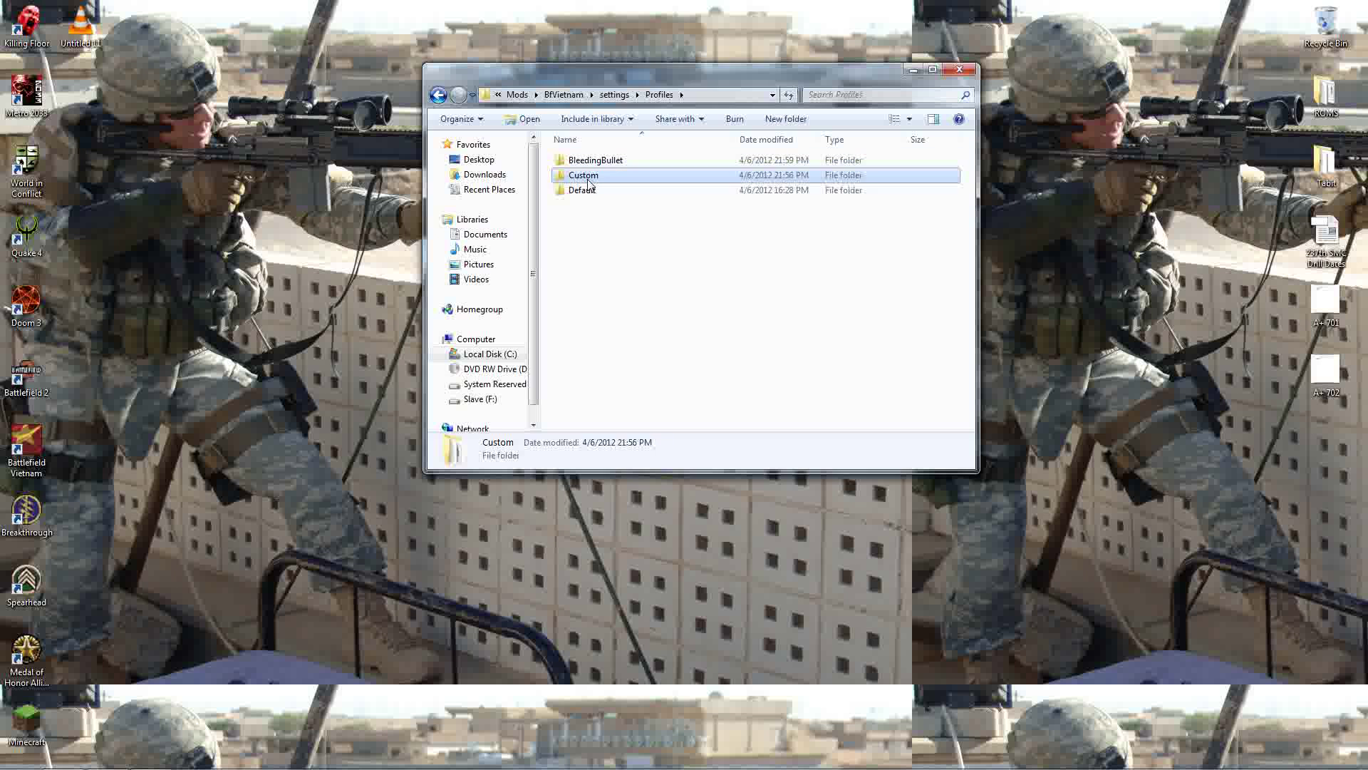
pyautogui.press('Home')
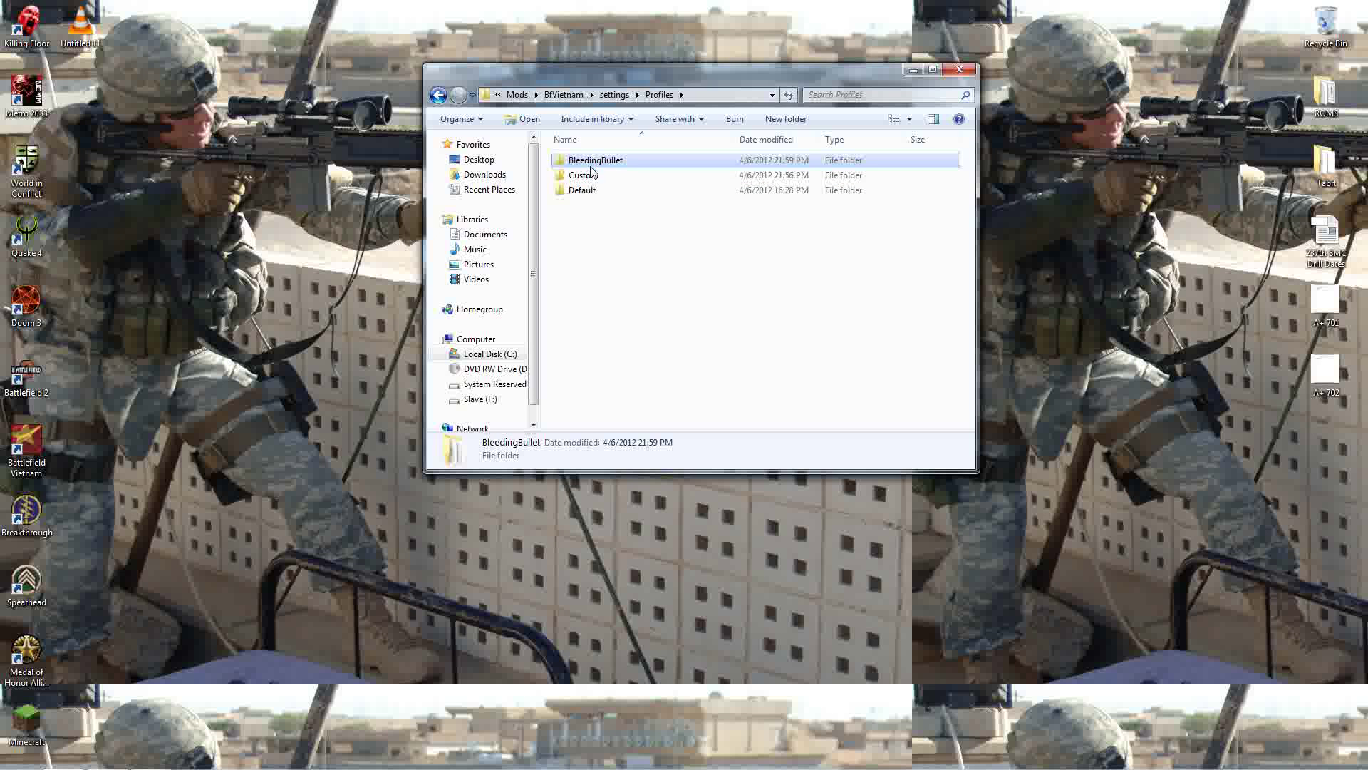
pyautogui.click(602, 190)
pyautogui.click(601, 175)
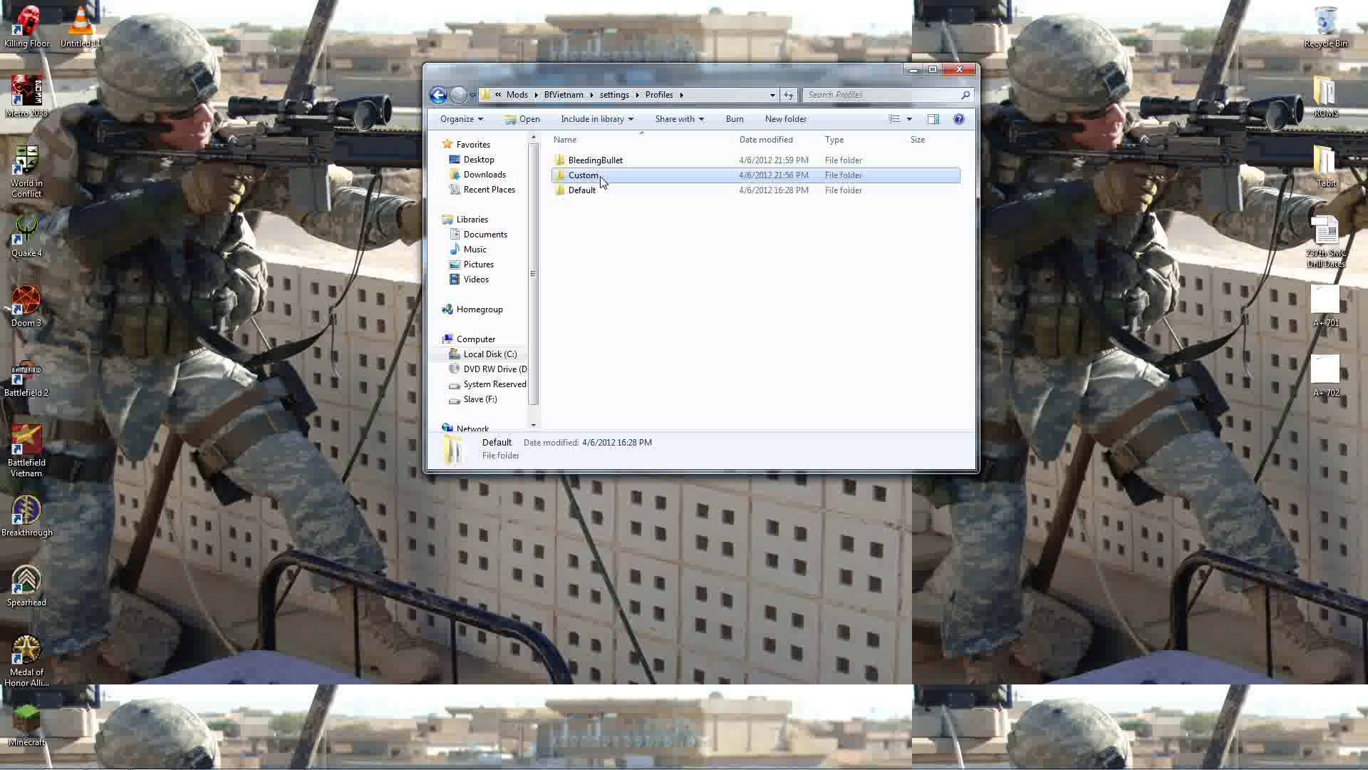
pyautogui.click(602, 164)
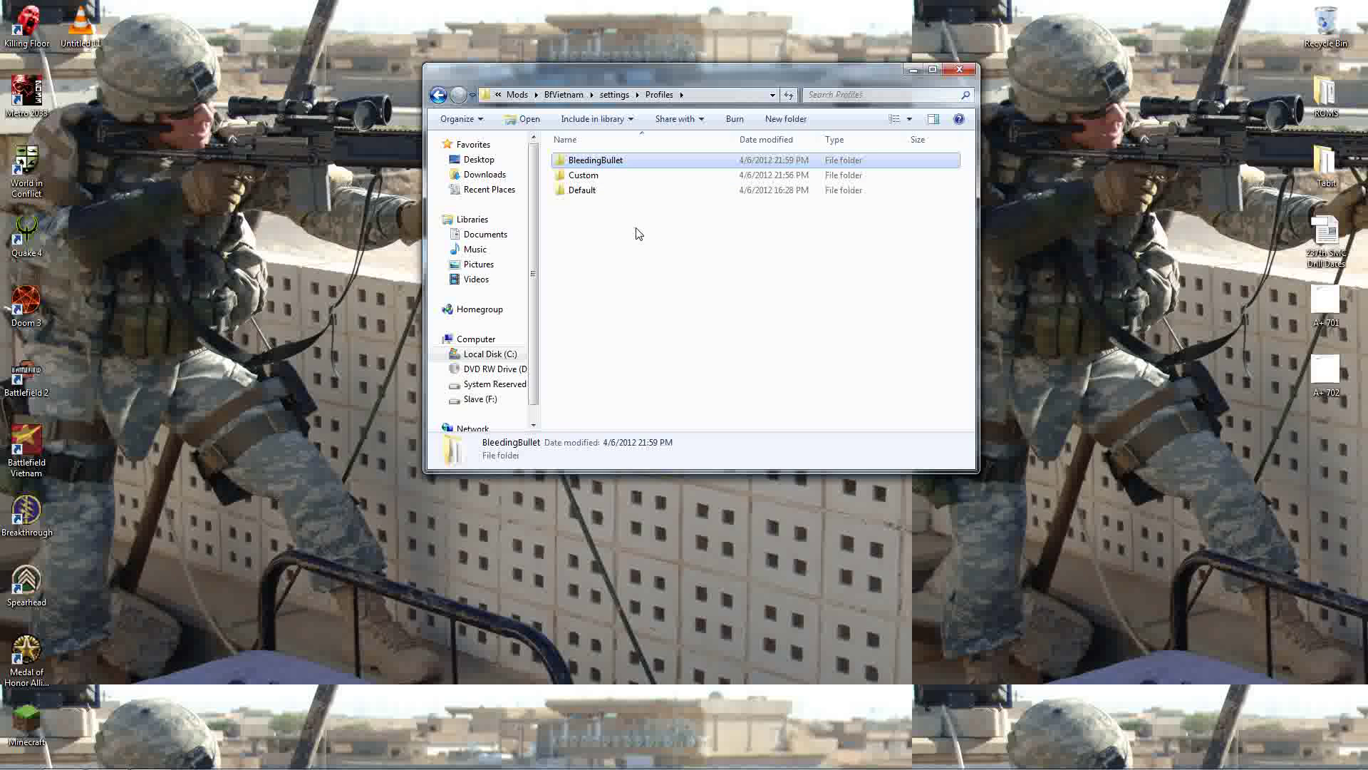
pyautogui.doubleClick(604, 193)
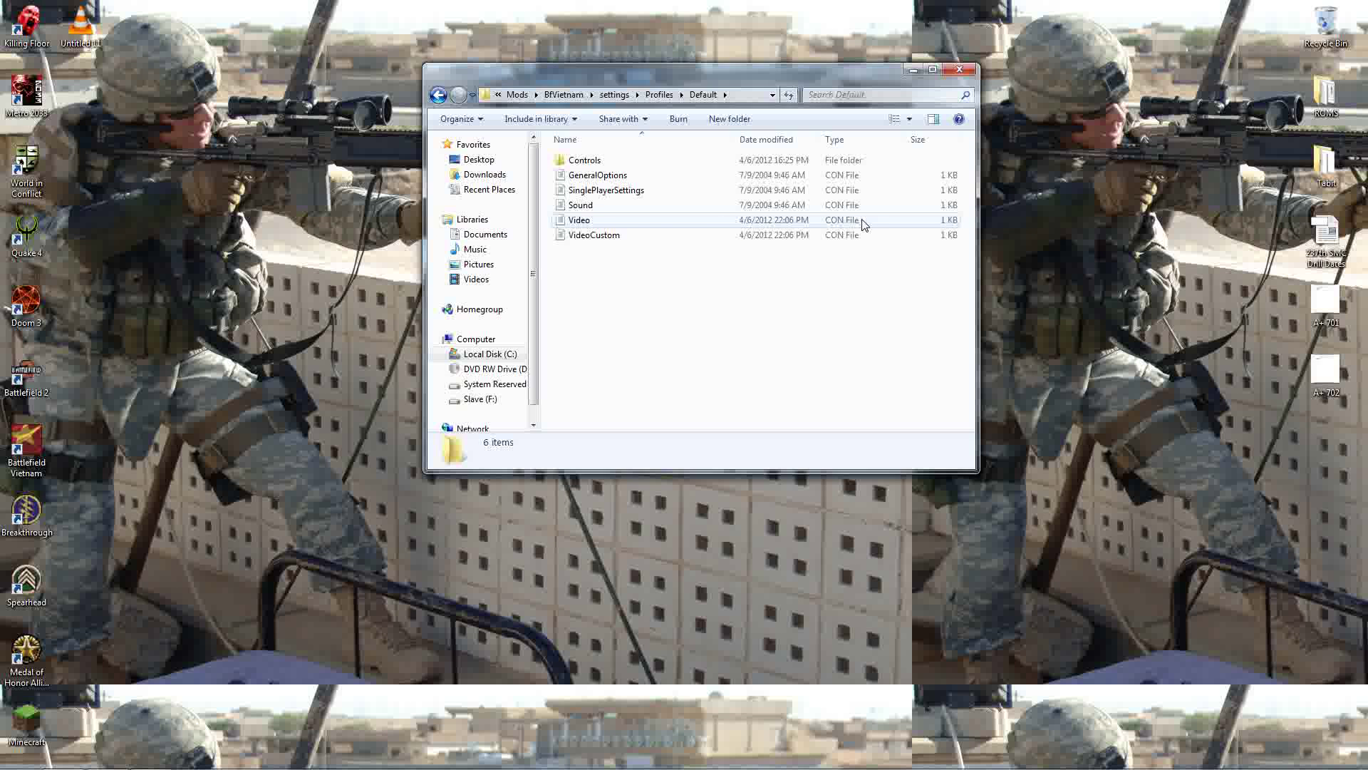
pyautogui.doubleClick(598, 226)
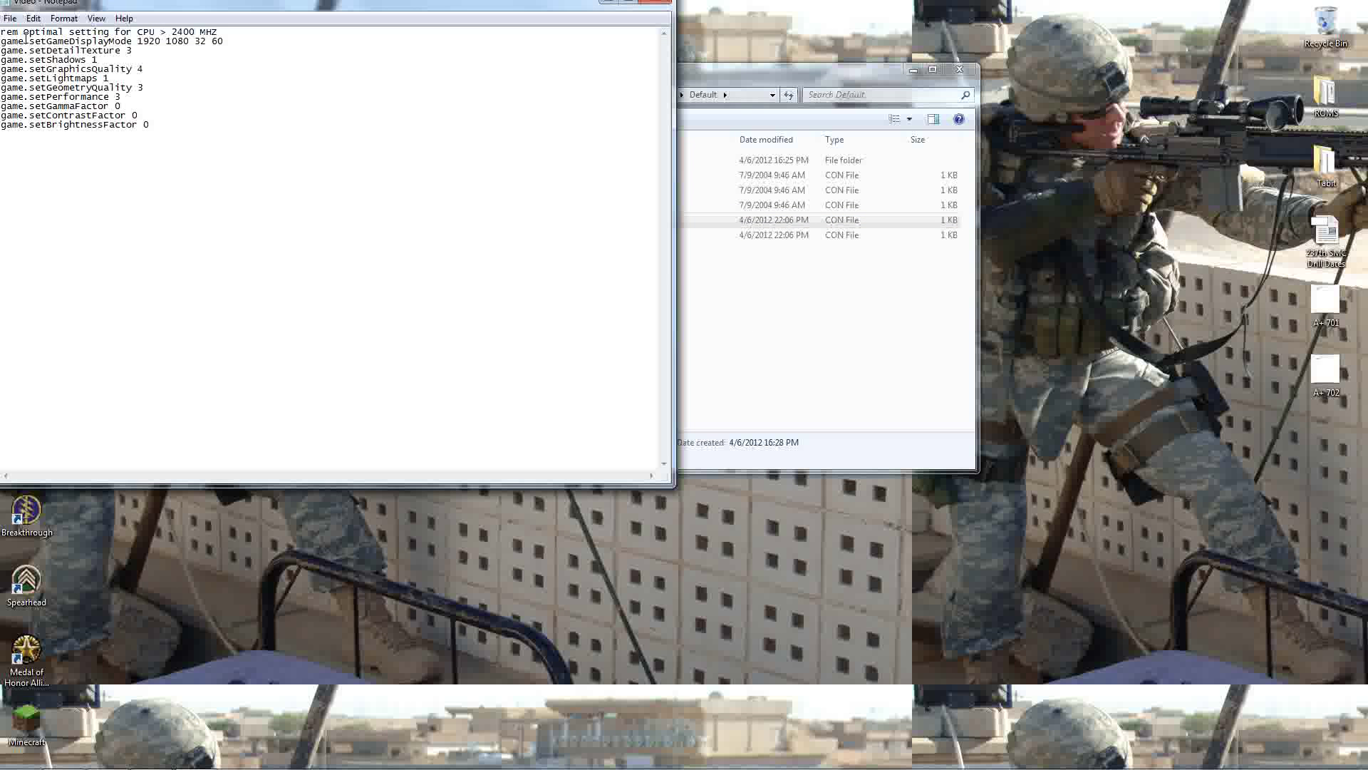
pyautogui.moveTo(172, 32); pyautogui.dragTo(218, 32)
pyautogui.click(206, 56)
pyautogui.click(183, 32)
pyautogui.moveTo(223, 41); pyautogui.dragTo(211, 41)
pyautogui.click(175, 48)
pyautogui.moveTo(137, 41); pyautogui.dragTo(221, 44)
pyautogui.click(218, 43)
pyautogui.click(654, 3)
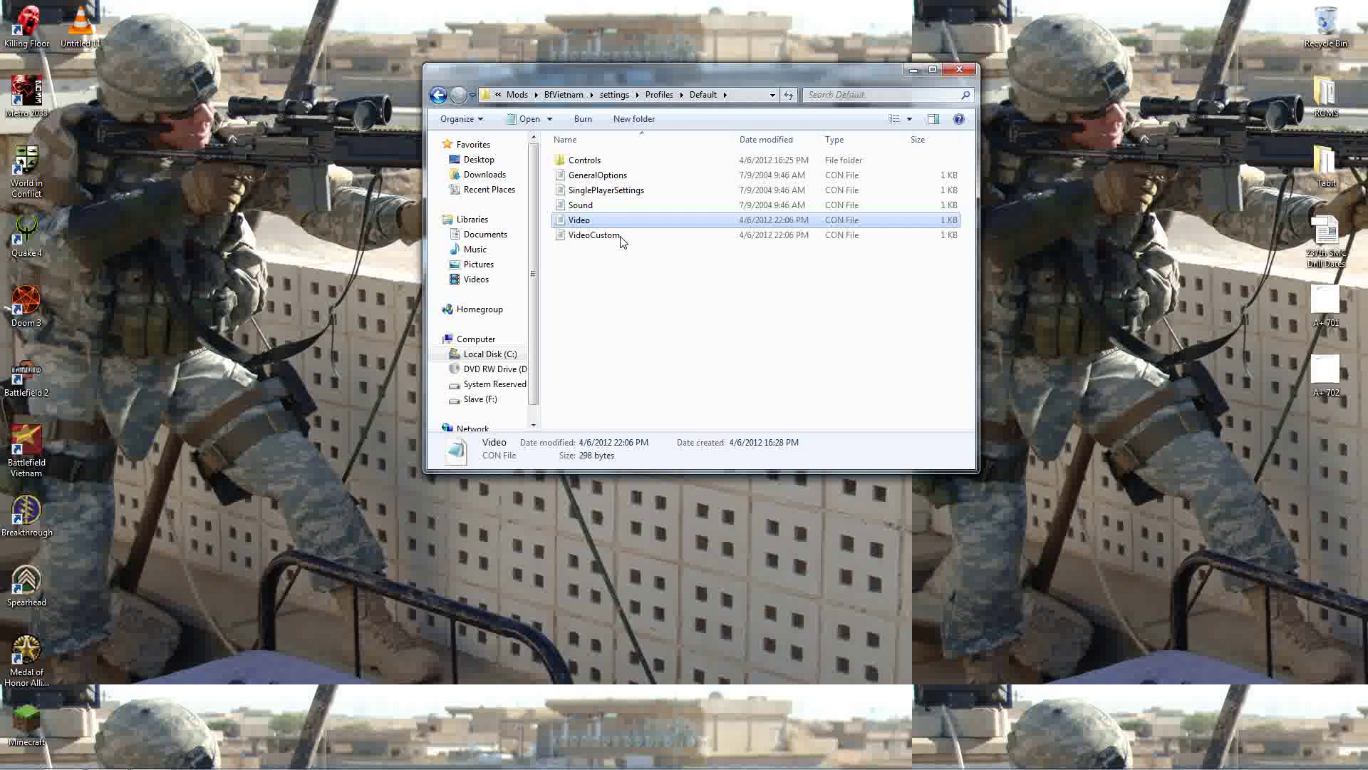
# - Clear the Read-only attribute on the Default profile's Video file
pyautogui.rightClick(589, 225)
pyautogui.click(647, 511)
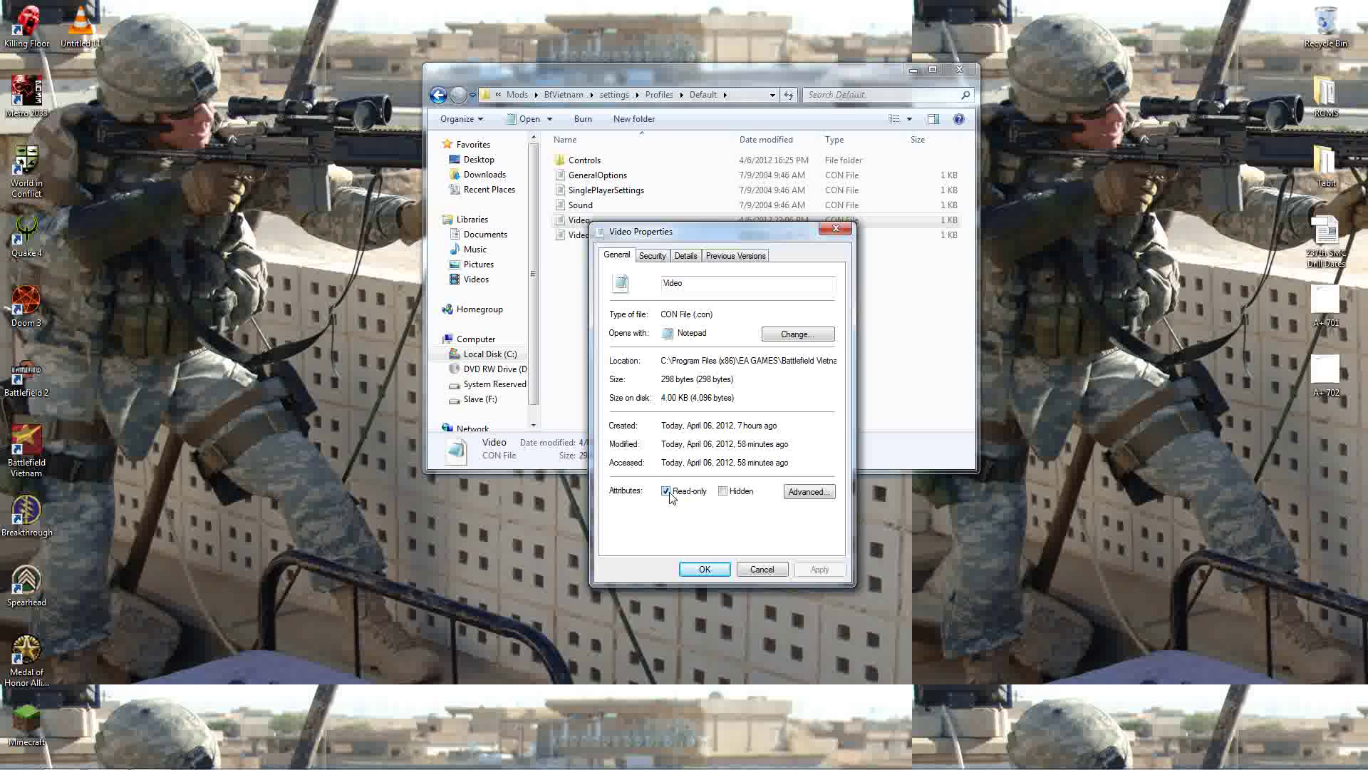
pyautogui.click(667, 492)
pyautogui.click(721, 570)
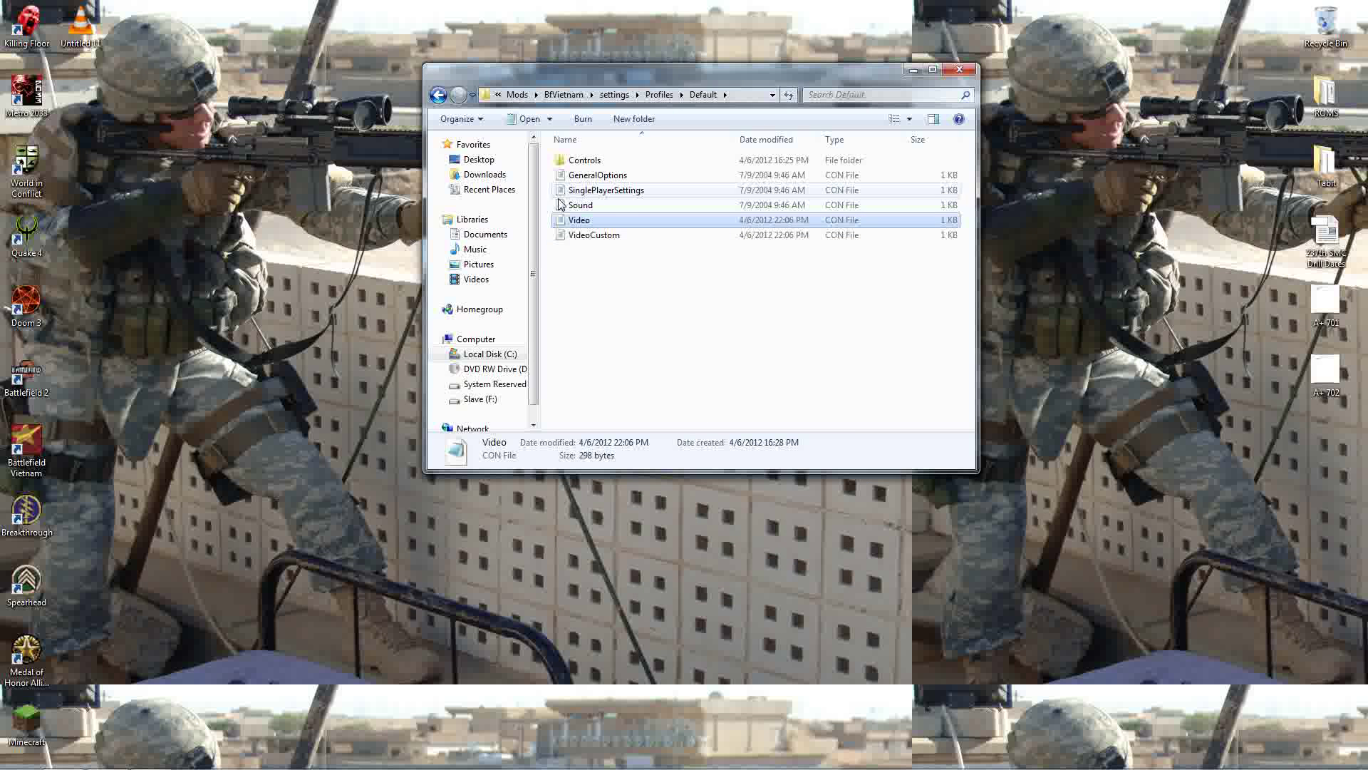
pyautogui.doubleClick(584, 237)
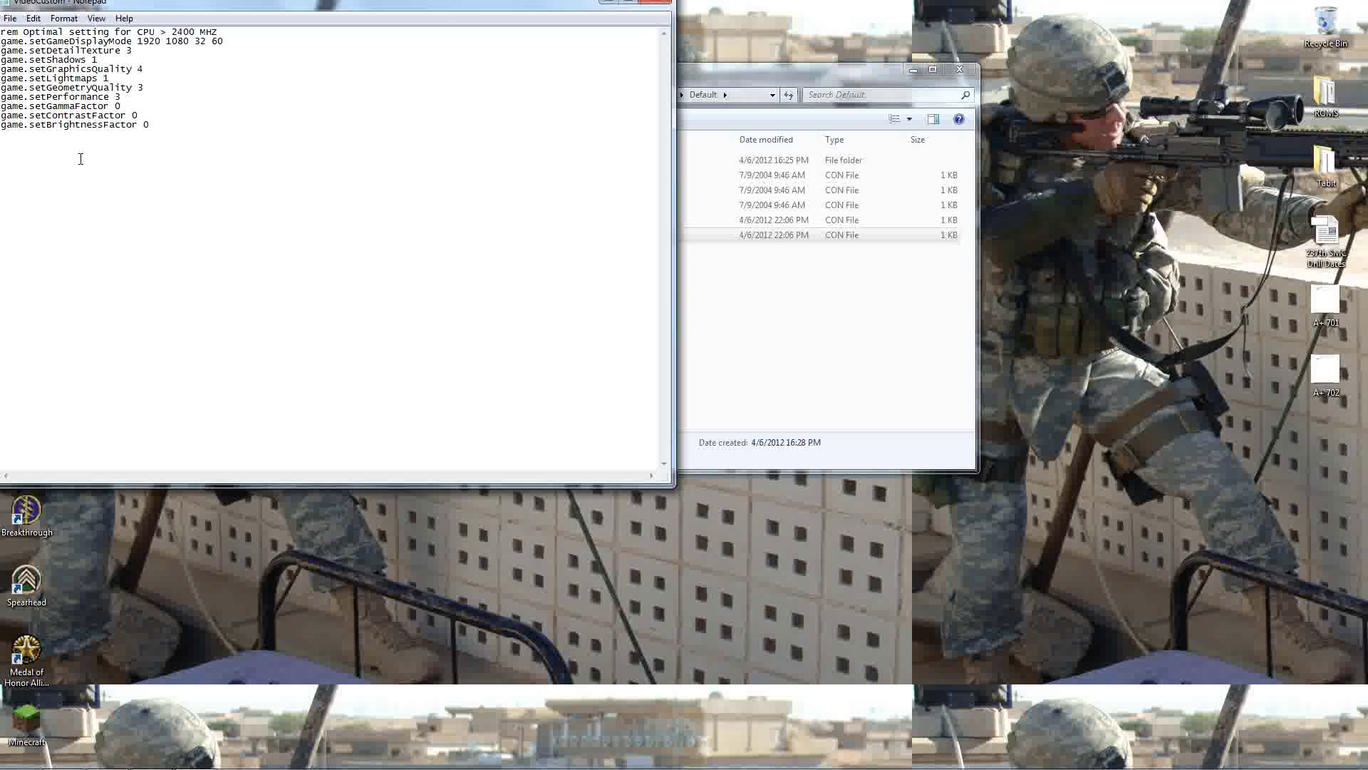
pyautogui.click(171, 32)
pyautogui.moveTo(137, 43); pyautogui.dragTo(223, 43)
pyautogui.click(223, 41)
pyautogui.click(655, 2)
# - Check that VideoCustom's properties still show Read-only ticked
pyautogui.rightClick(595, 235)
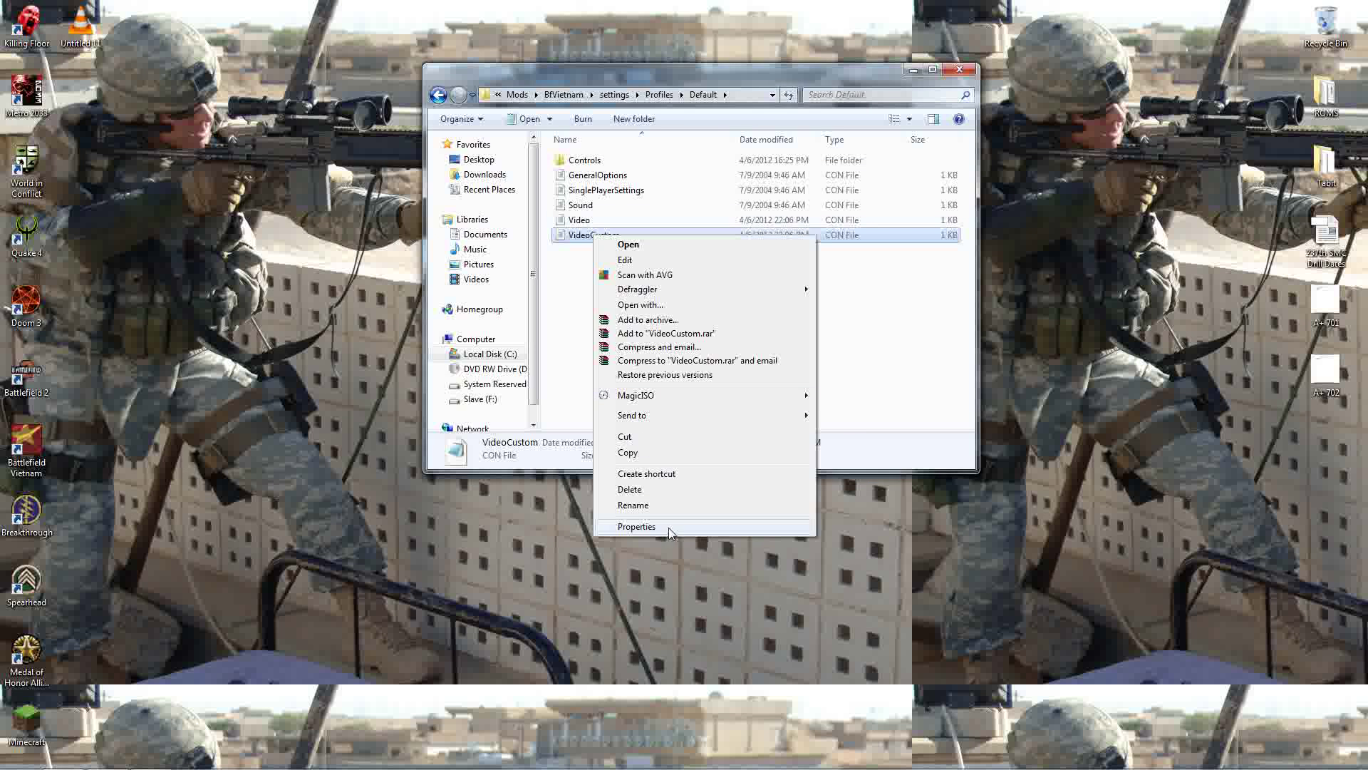
pyautogui.click(636, 526)
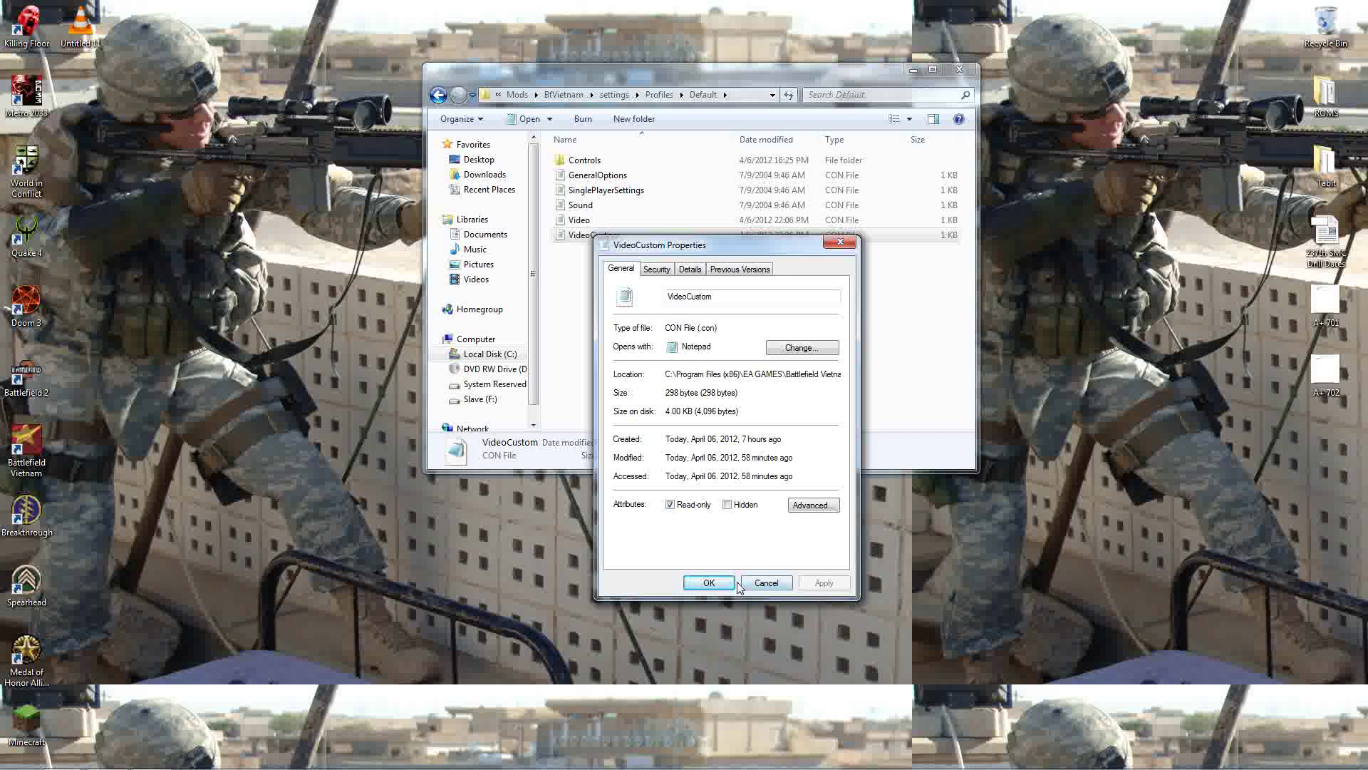
pyautogui.click(709, 582)
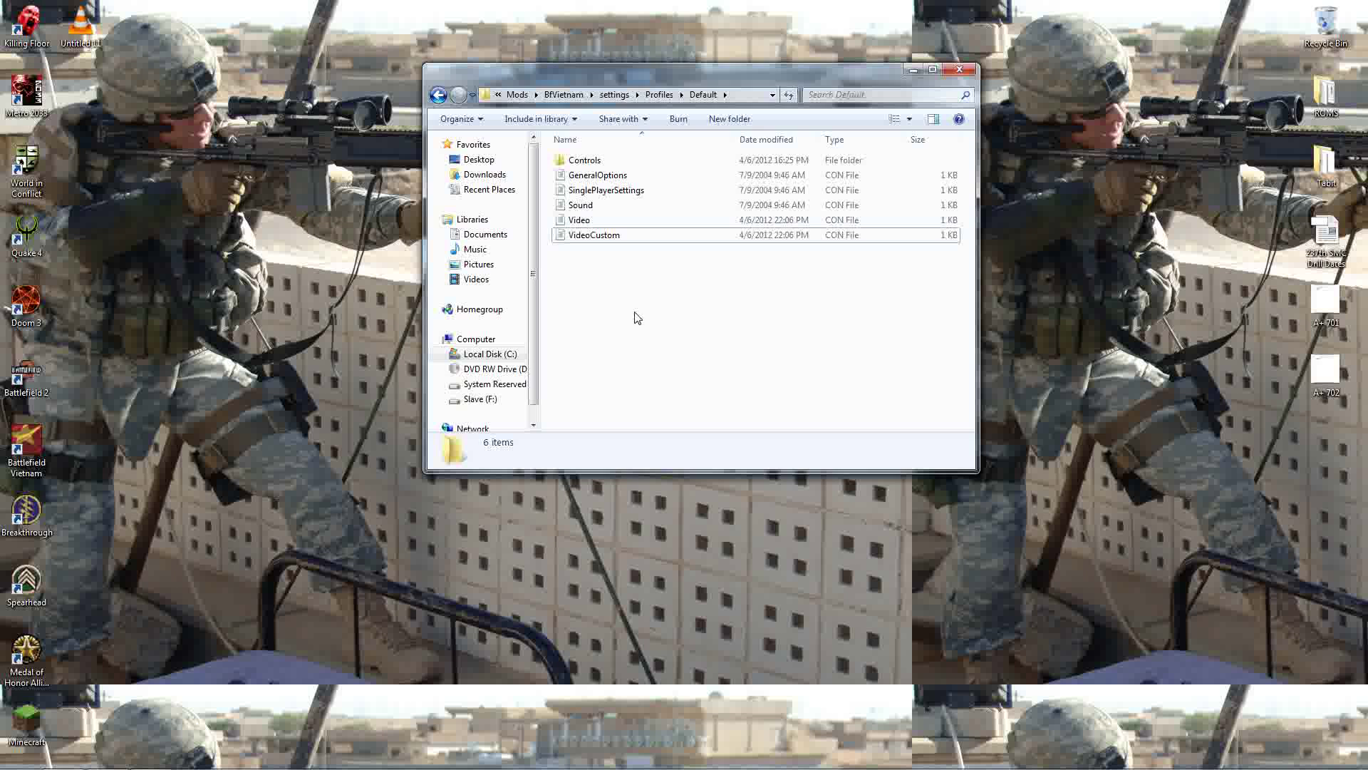
# - Select the Video and VideoCustom files together, then deselect them
pyautogui.moveTo(565, 266); pyautogui.dragTo(595, 227)
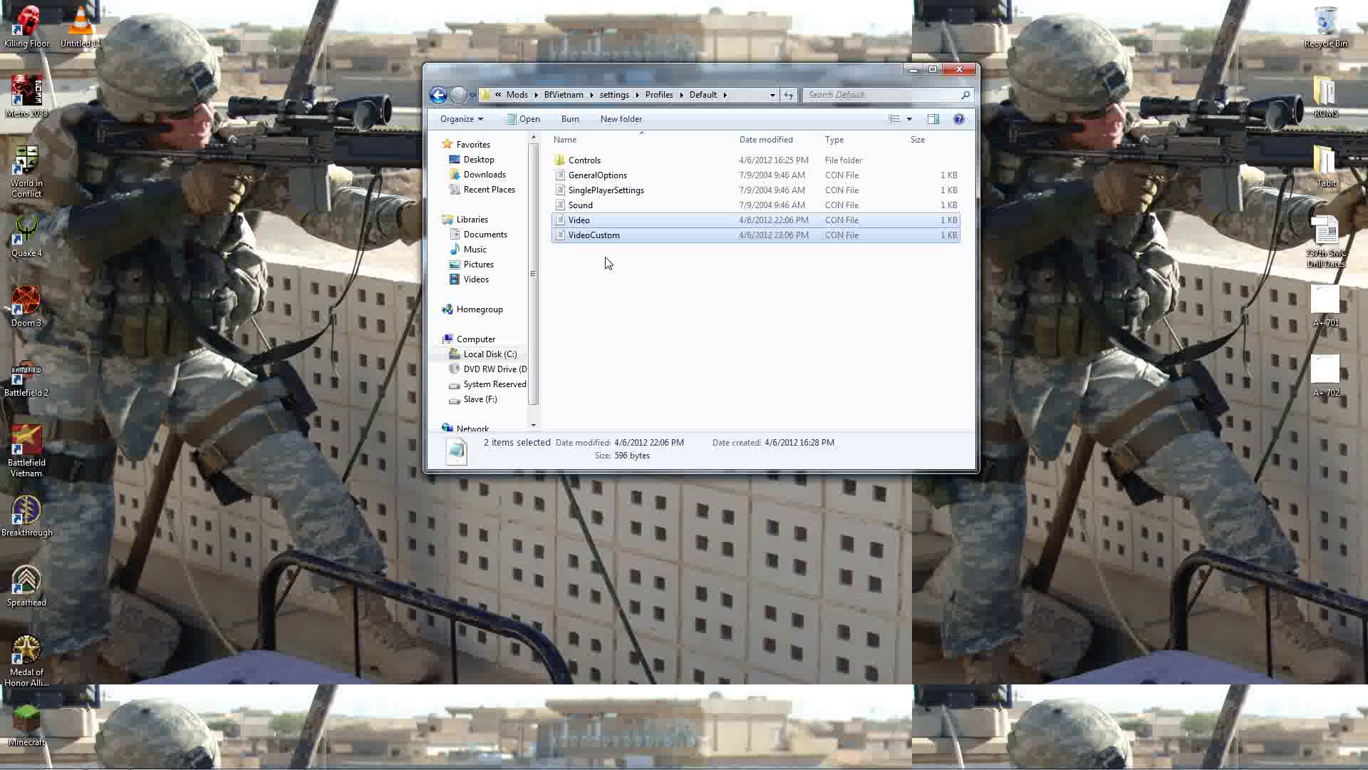
pyautogui.moveTo(608, 264); pyautogui.dragTo(610, 217)
pyautogui.click(614, 268)
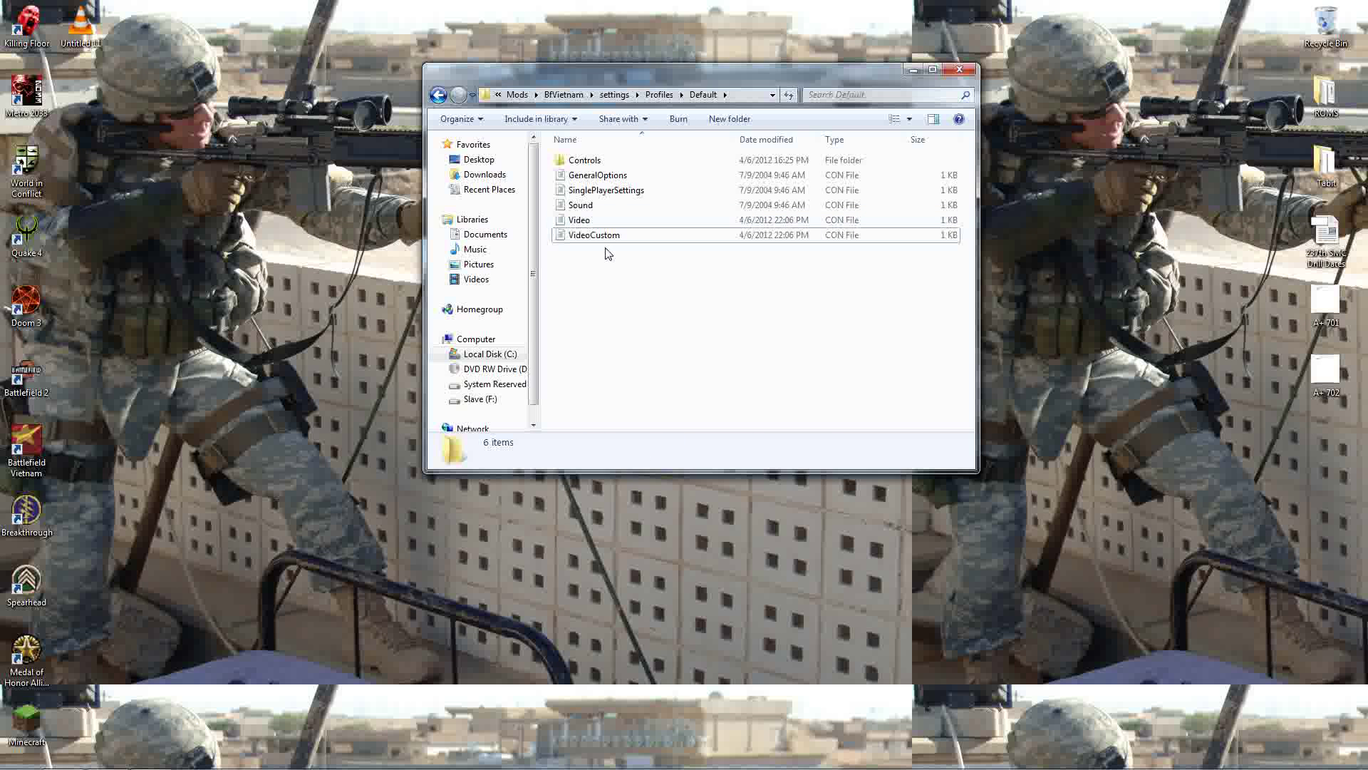
# - Open the Custom profile's Video config in Notepad, point out its 60 Hz value, and close it
pyautogui.press('BackSpace')
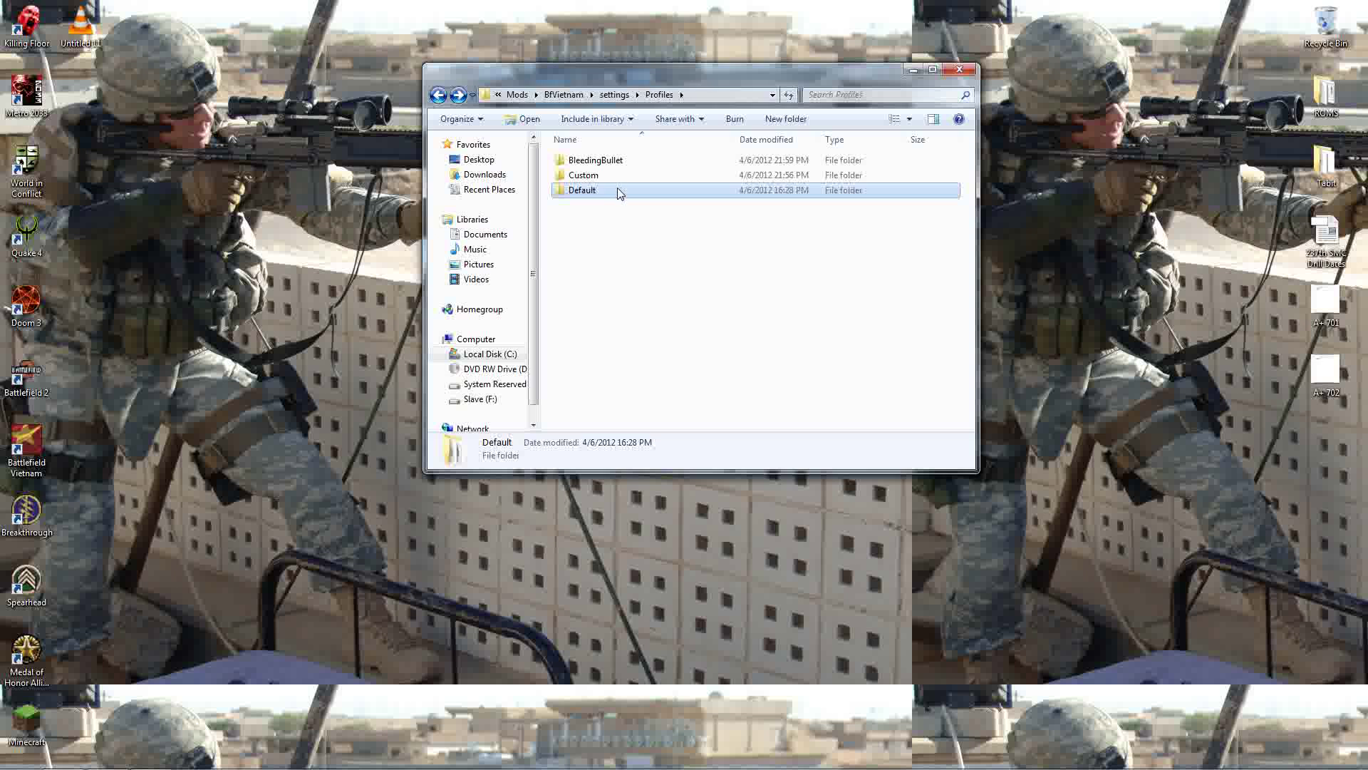
pyautogui.doubleClick(613, 178)
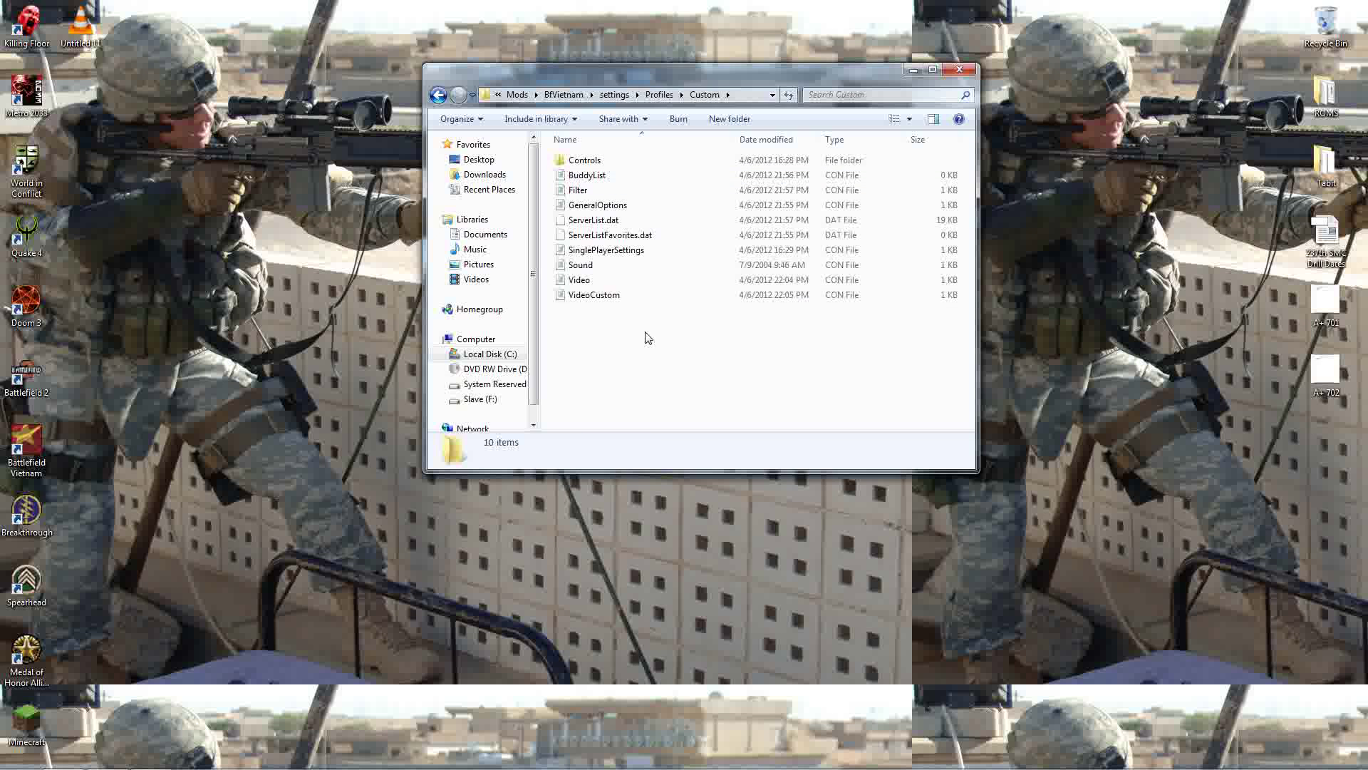
pyautogui.doubleClick(624, 279)
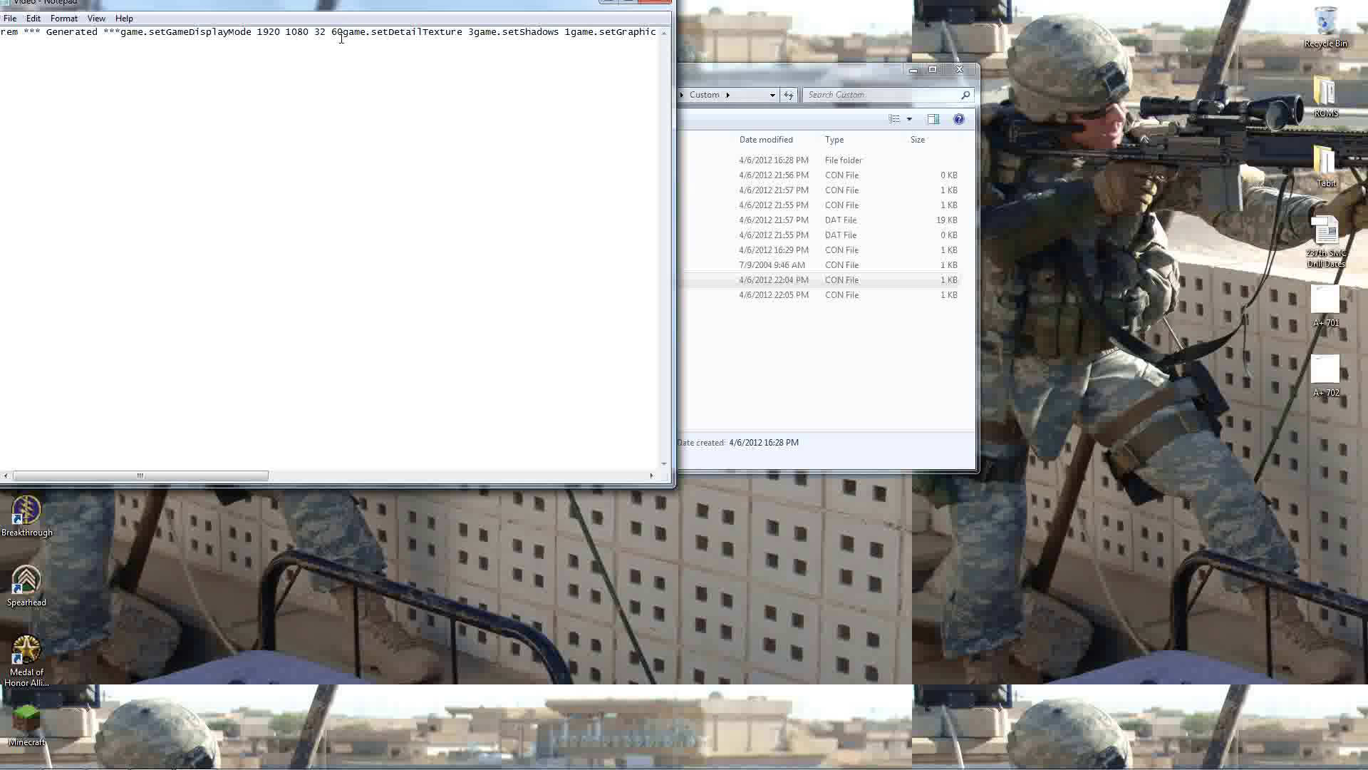
pyautogui.moveTo(334, 30); pyautogui.dragTo(343, 32)
pyautogui.click(376, 42)
pyautogui.click(656, 6)
# - Confirm the Custom Video file is marked Read-only in its properties
pyautogui.rightClick(587, 278)
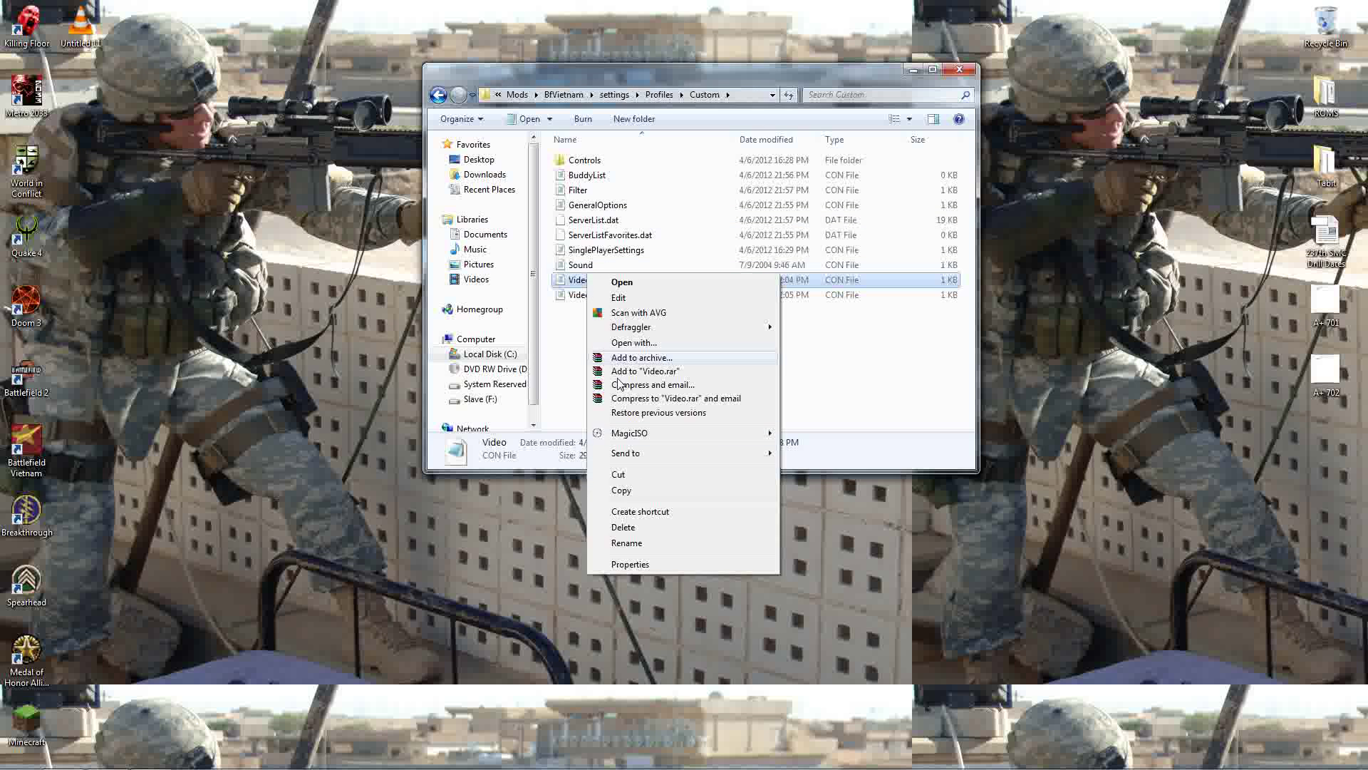
pyautogui.click(630, 564)
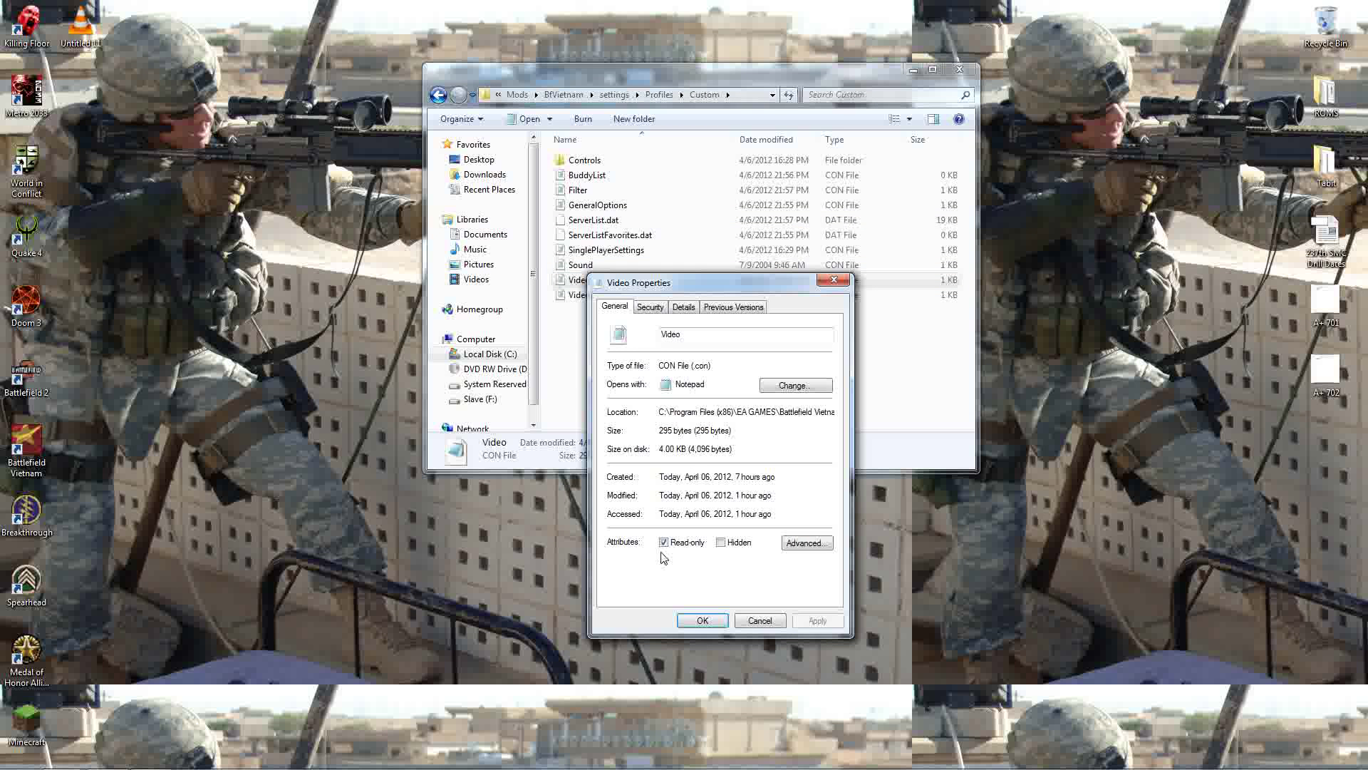
pyautogui.click(702, 620)
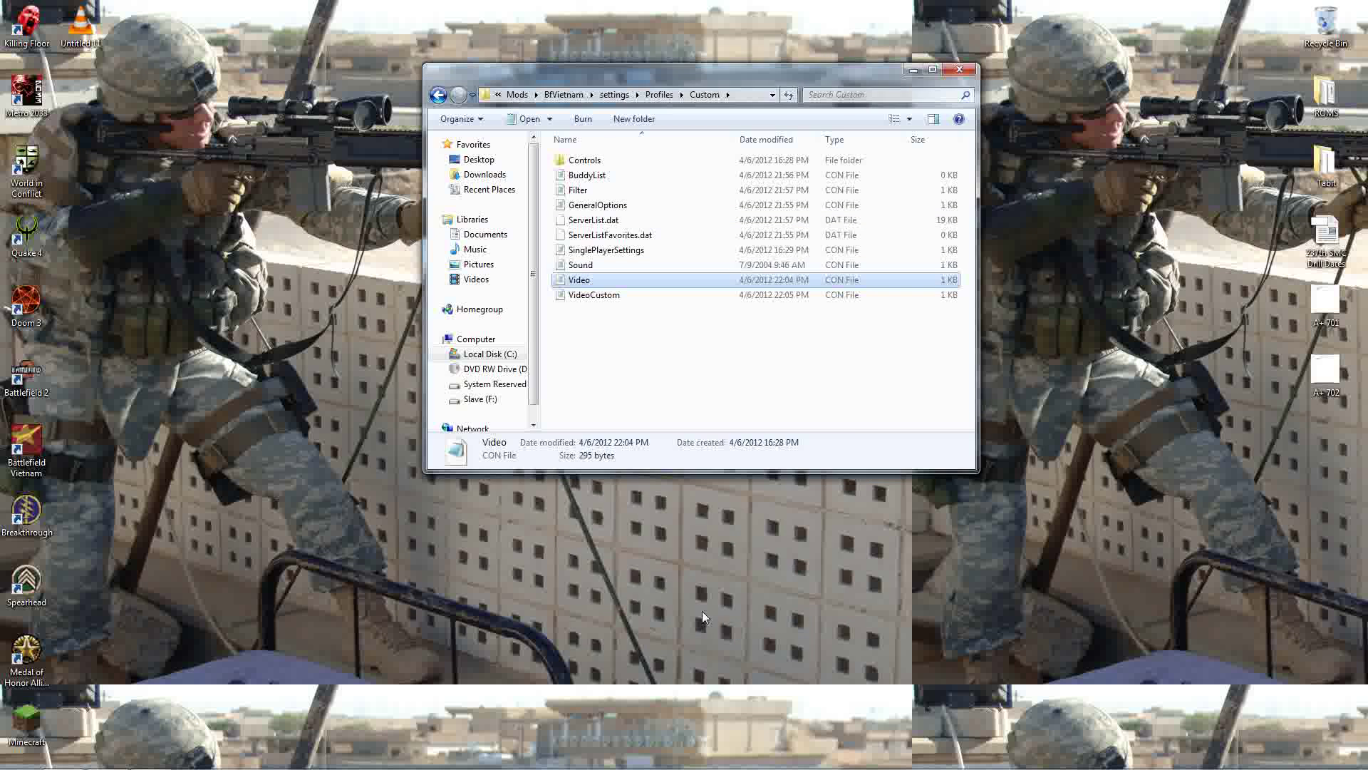
# - View Custom's VideoCustom in Notepad, pointing out the 60 refresh rate, then close it
pyautogui.doubleClick(588, 298)
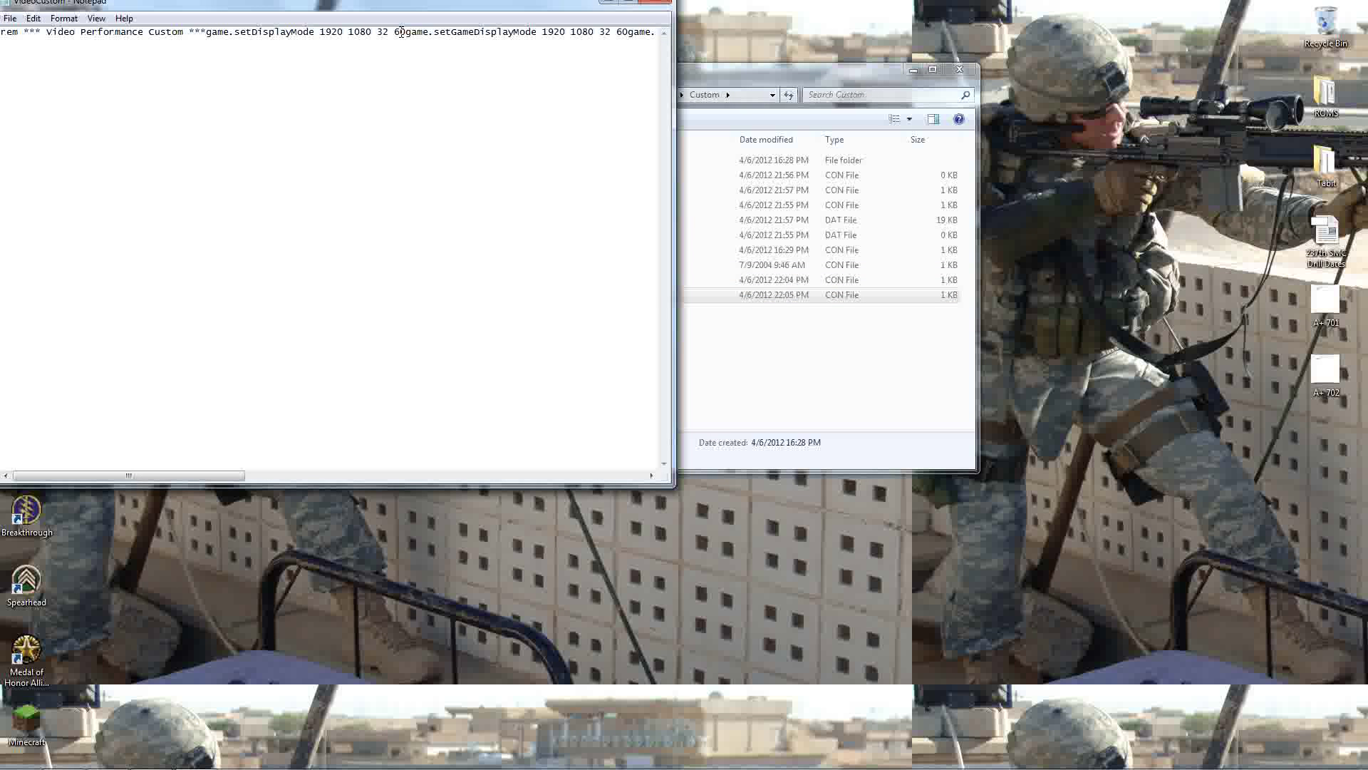
pyautogui.moveTo(408, 35); pyautogui.dragTo(395, 34)
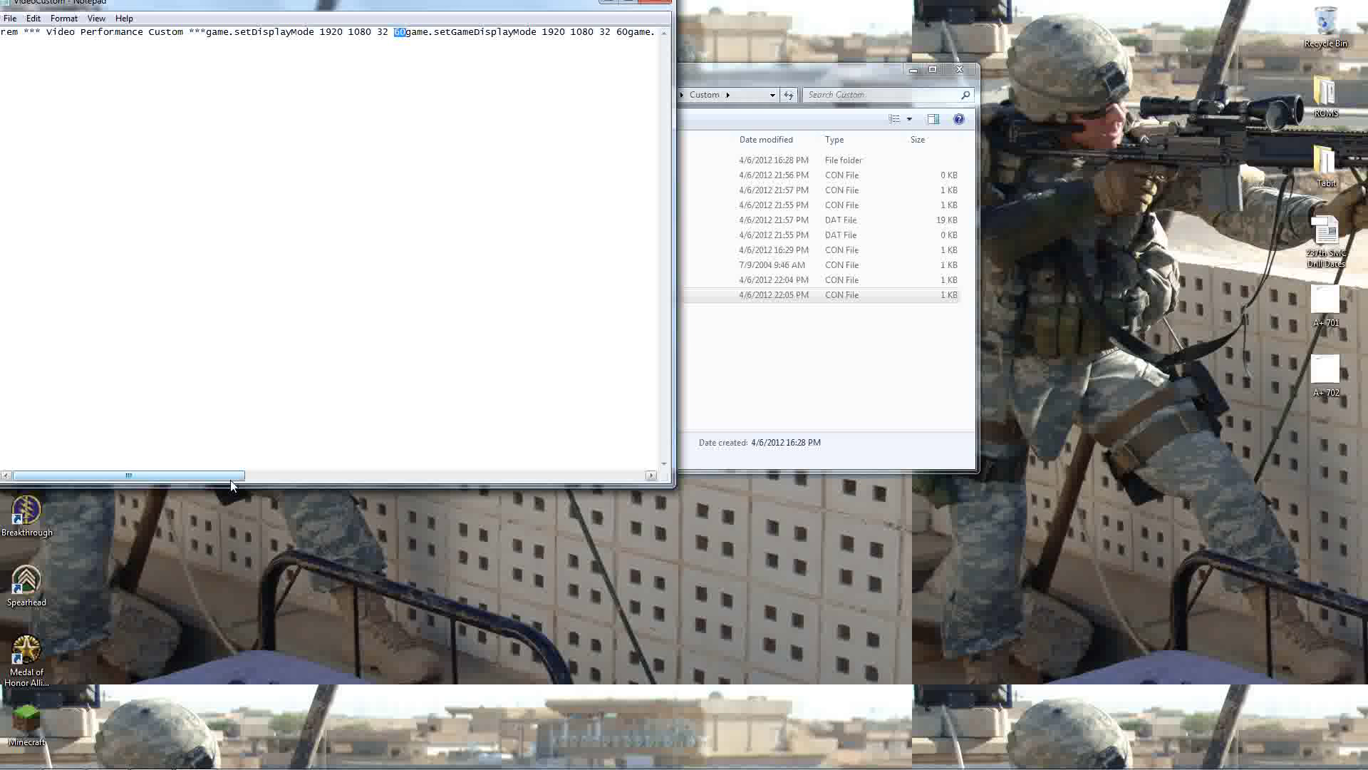
pyautogui.moveTo(207, 476); pyautogui.dragTo(289, 476)
pyautogui.click(392, 32)
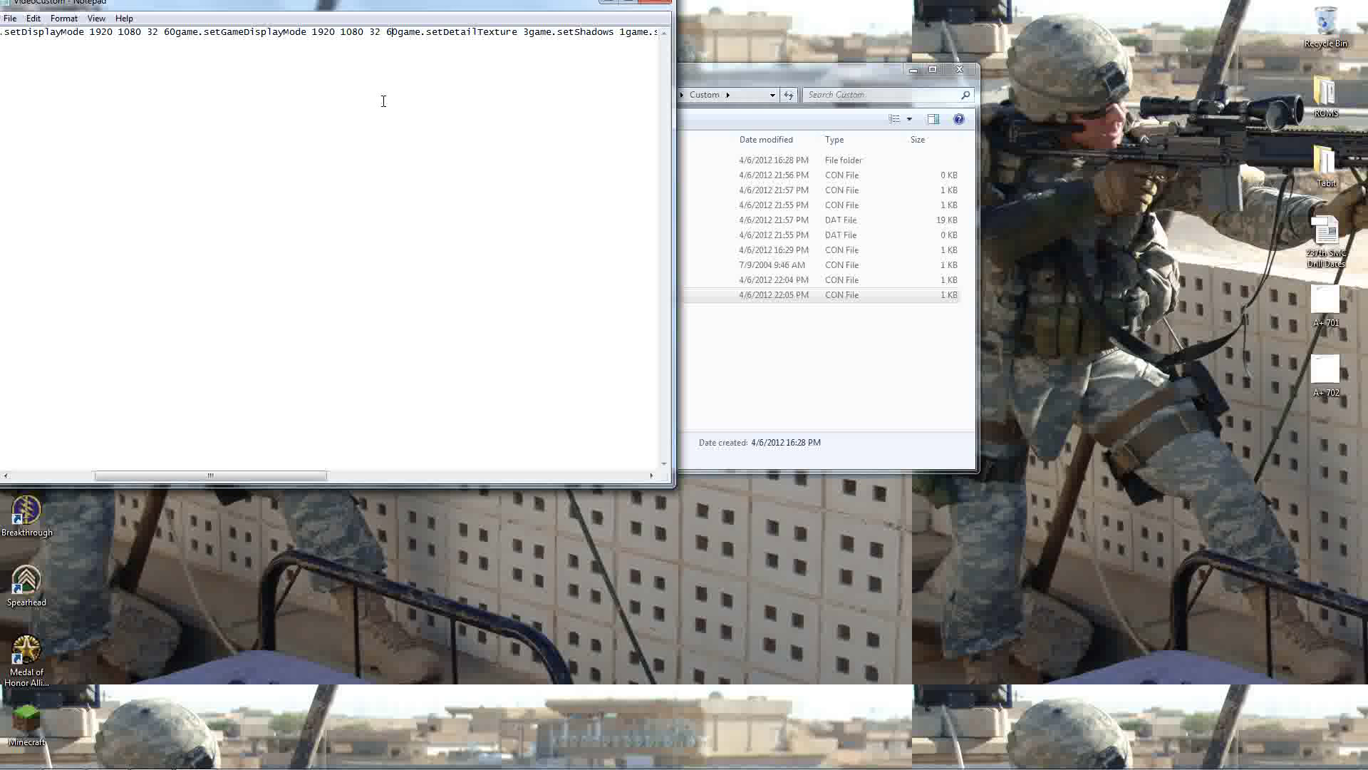
pyautogui.click(655, 2)
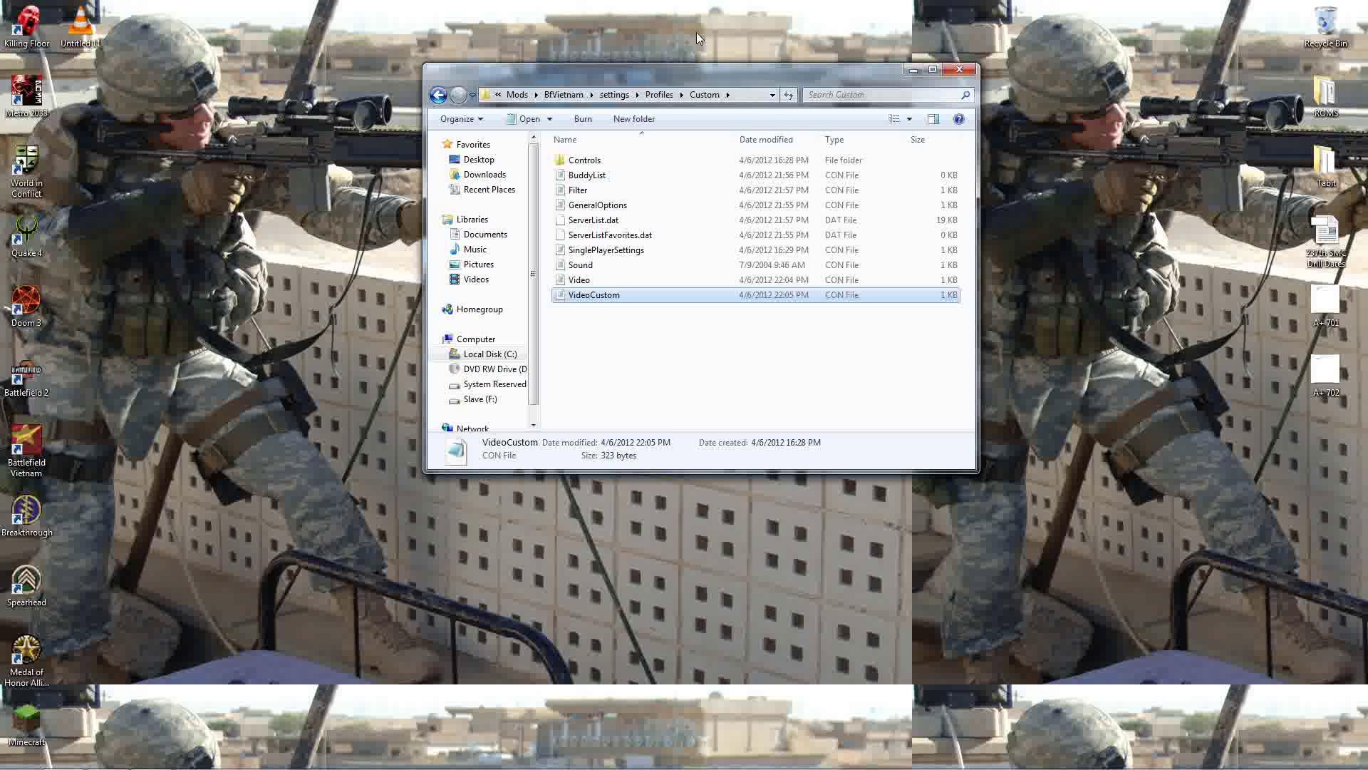
# - Check that Custom's VideoCustom file is still Read-only
pyautogui.rightClick(618, 292)
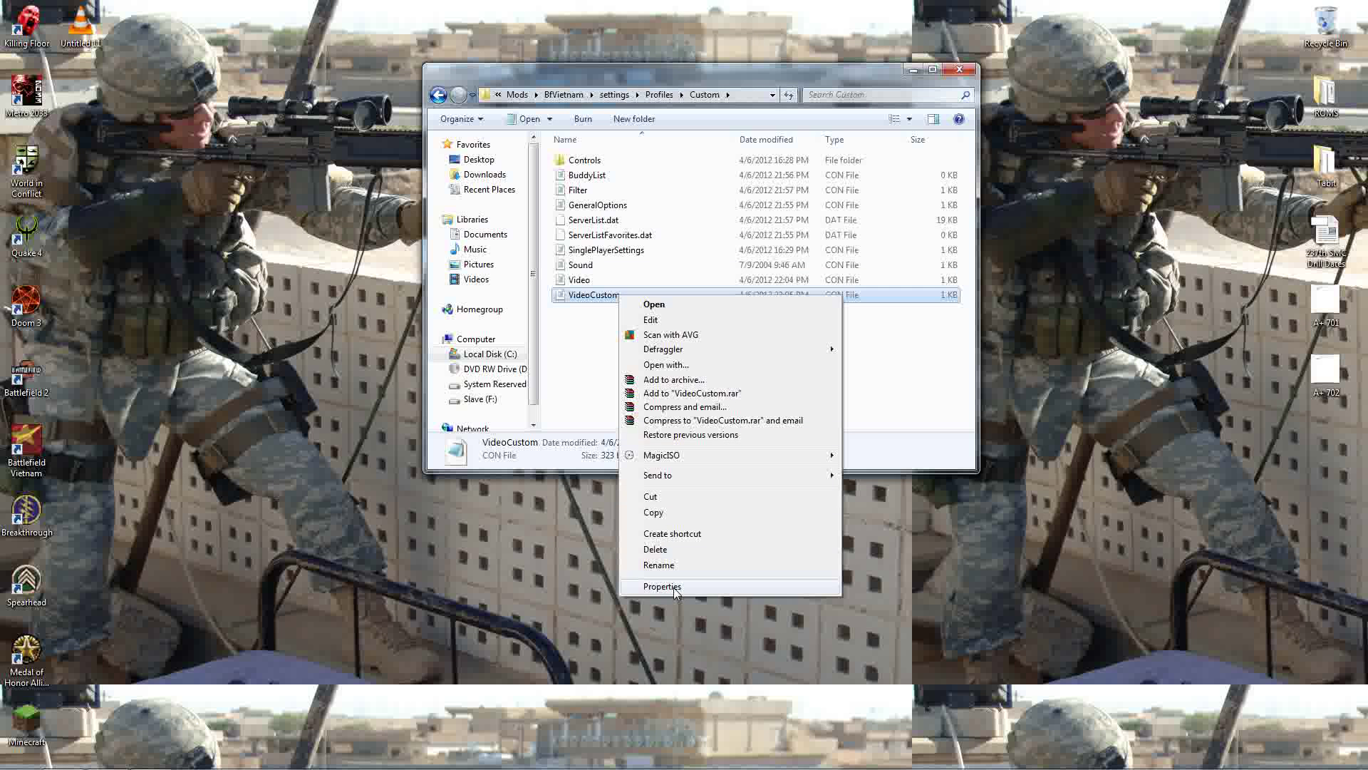
pyautogui.click(673, 587)
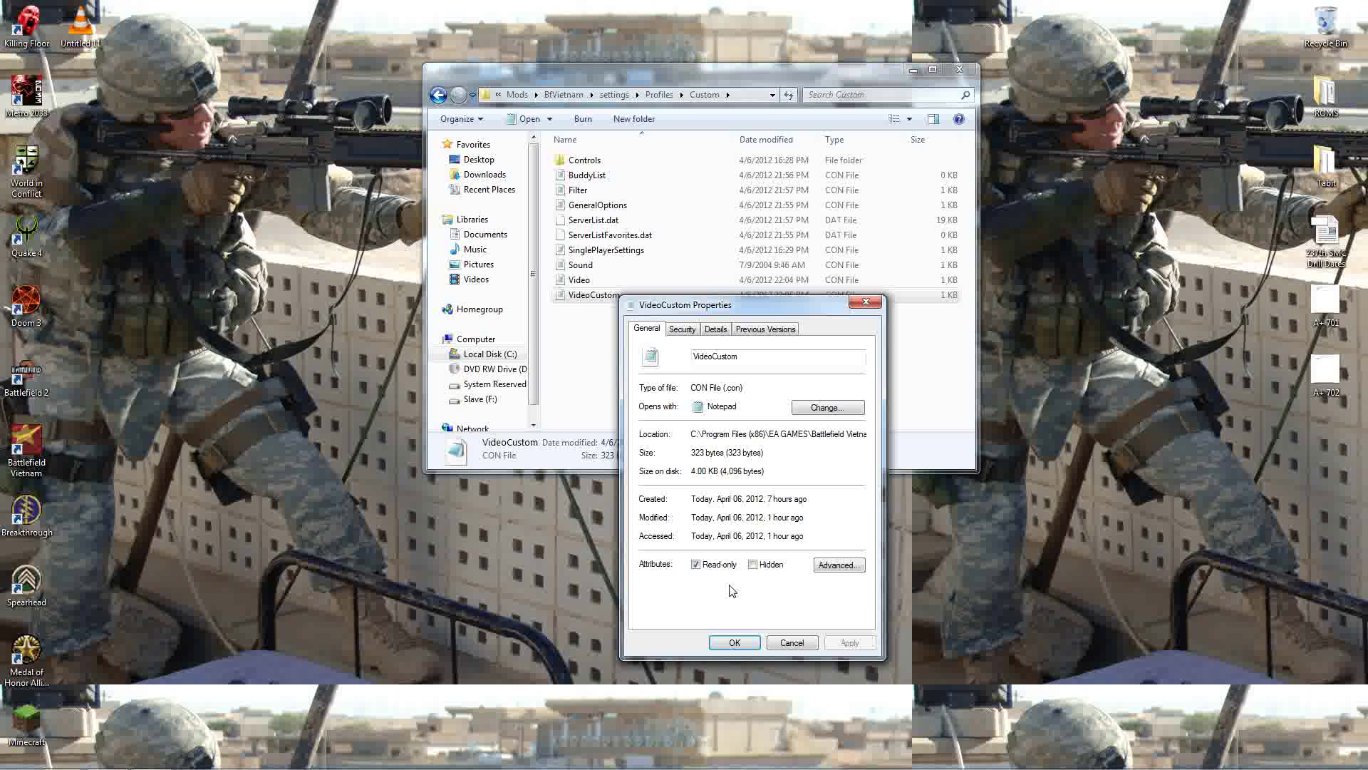
pyautogui.click(734, 642)
# - Go back to Profiles and open BleedingBullet's Video settings file
pyautogui.click(440, 98)
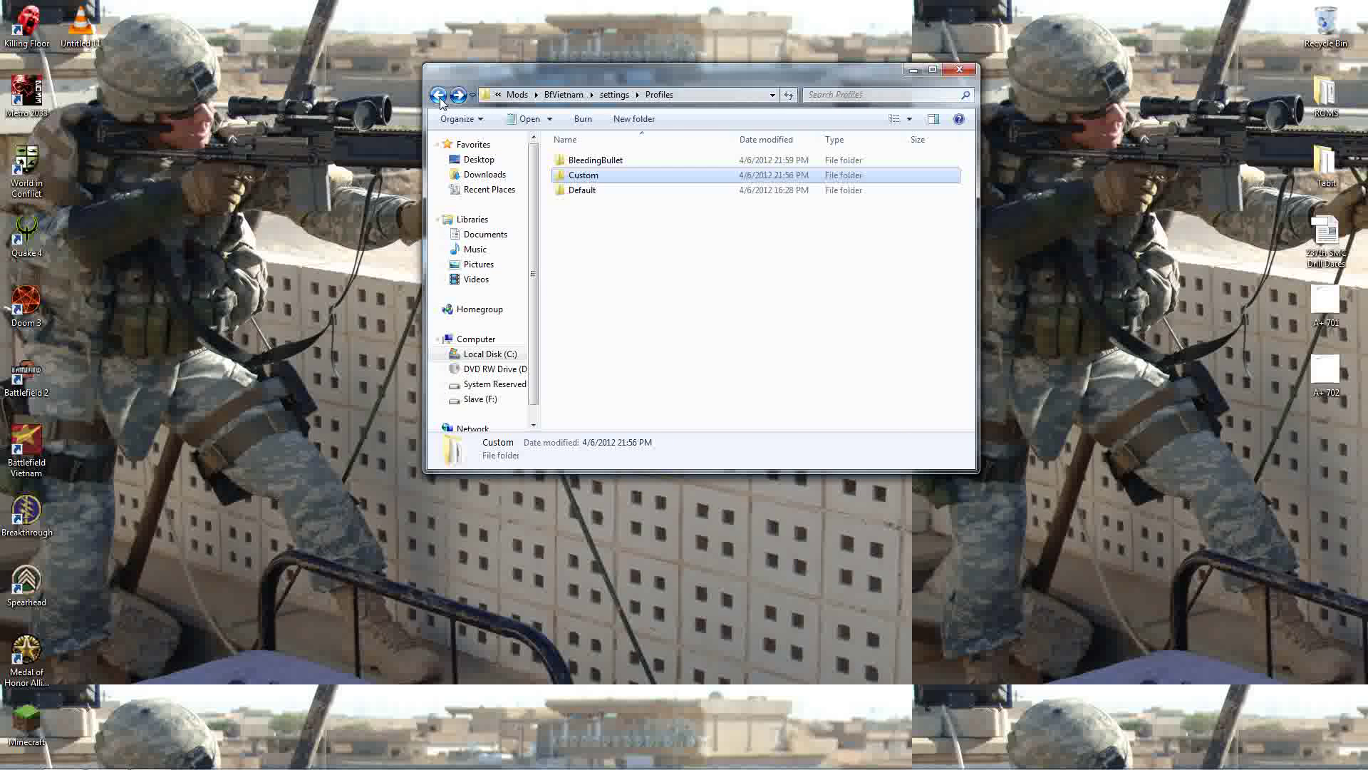
pyautogui.doubleClick(613, 162)
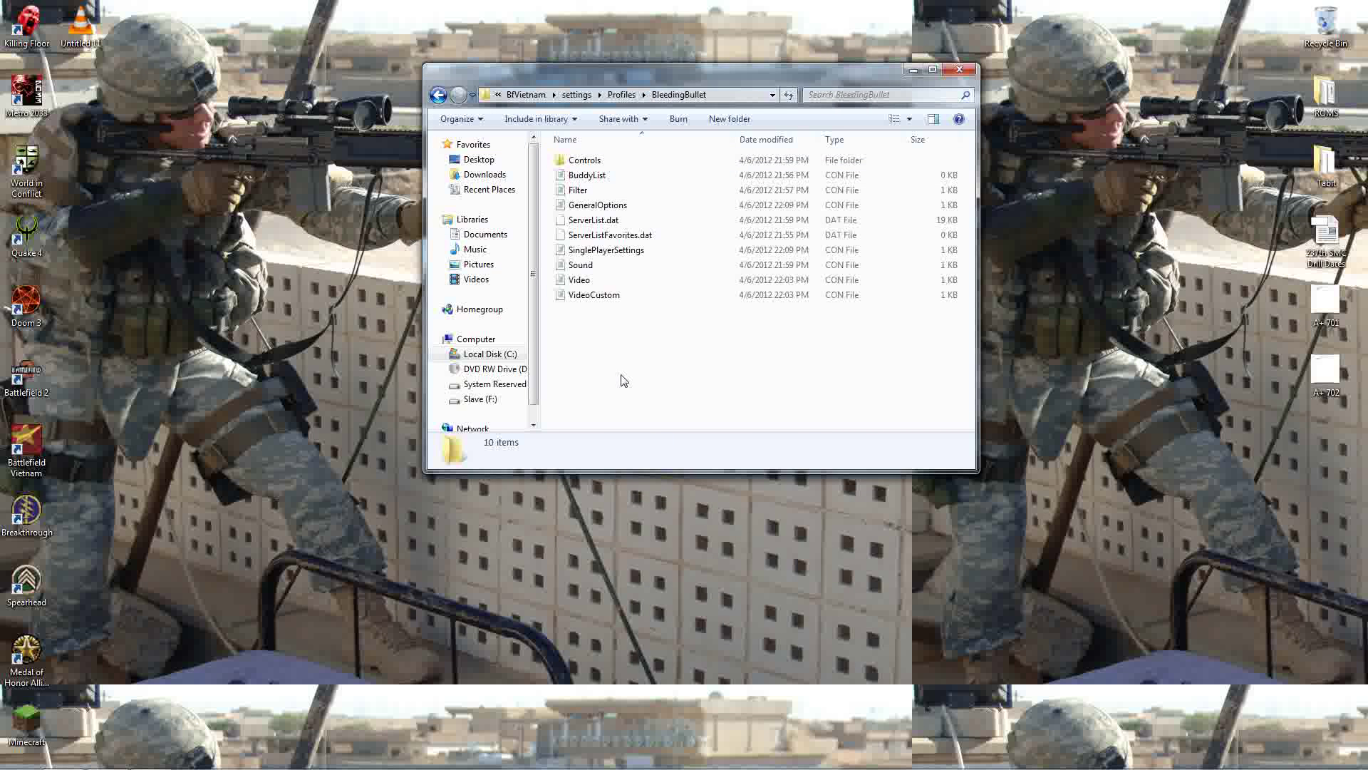
pyautogui.doubleClick(581, 280)
pyautogui.click(656, 3)
pyautogui.click(595, 297)
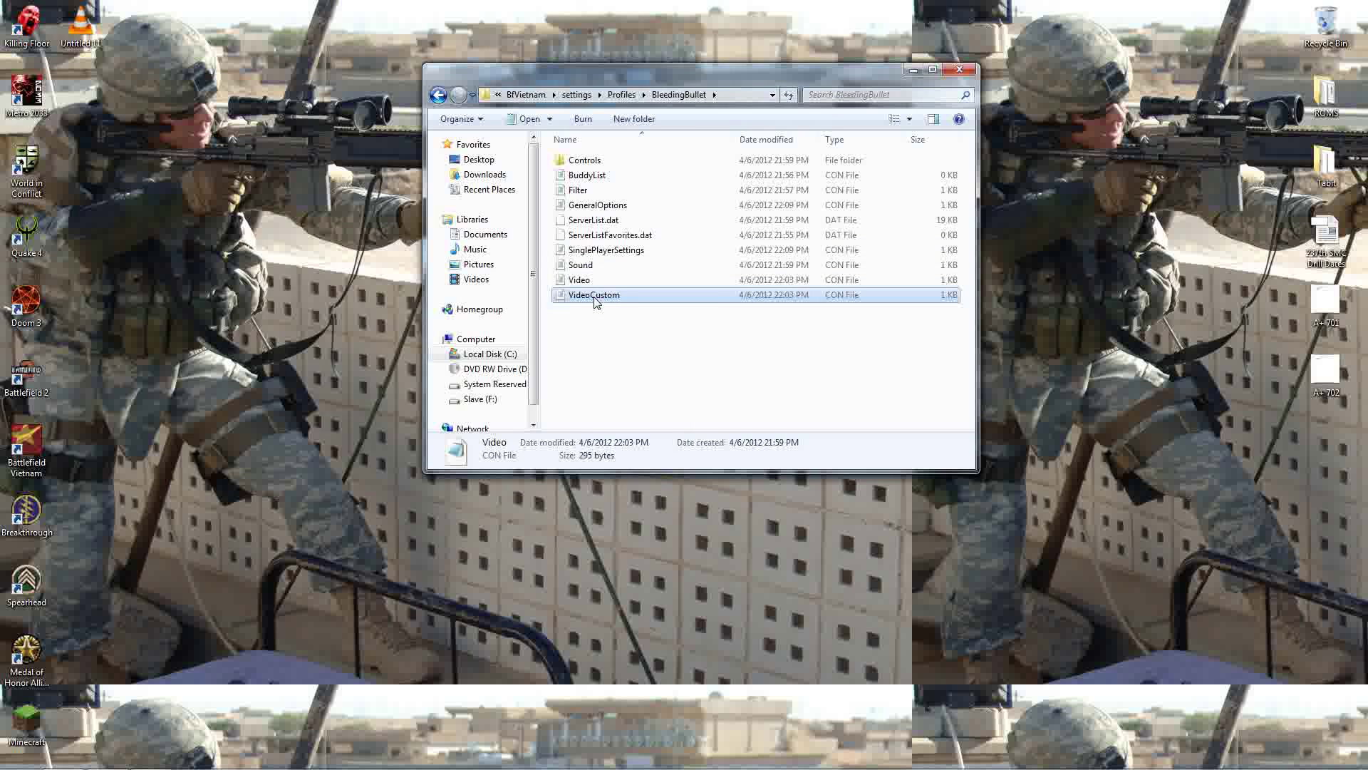
pyautogui.doubleClick(596, 300)
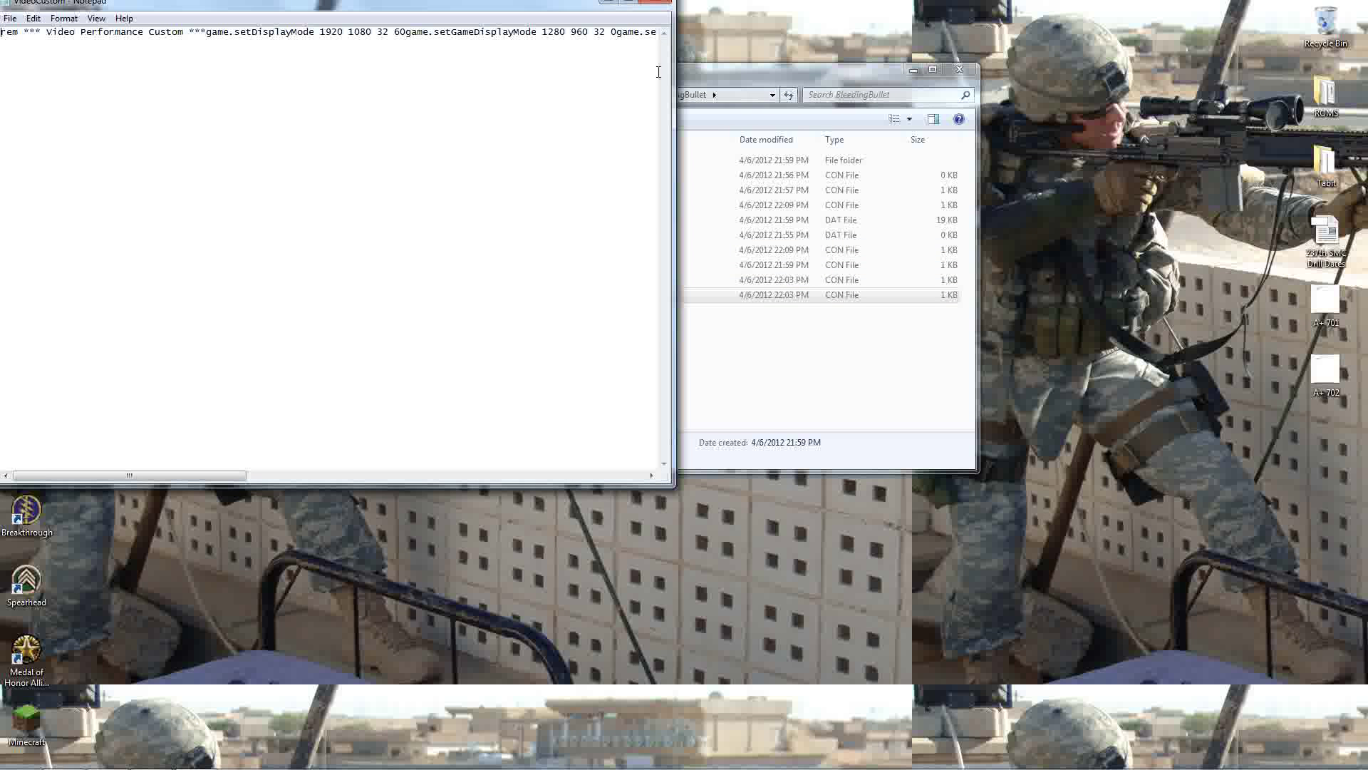
pyautogui.click(569, 153)
pyautogui.press('BackSpace')
pyautogui.press('BackSpace')
pyautogui.press('BackSpace')
pyautogui.press('BackSpace')
pyautogui.write('1920')
pyautogui.press('BackSpace')
pyautogui.press('BackSpace')
pyautogui.press('BackSpace')
pyautogui.write('1080')
pyautogui.click(617, 32)
pyautogui.press('BackSpace')
pyautogui.write('60')
# - Attempt to save, cancel the Save As prompt, and close the edited VideoCustom file
pyautogui.click(10, 18)
pyautogui.click(48, 68)
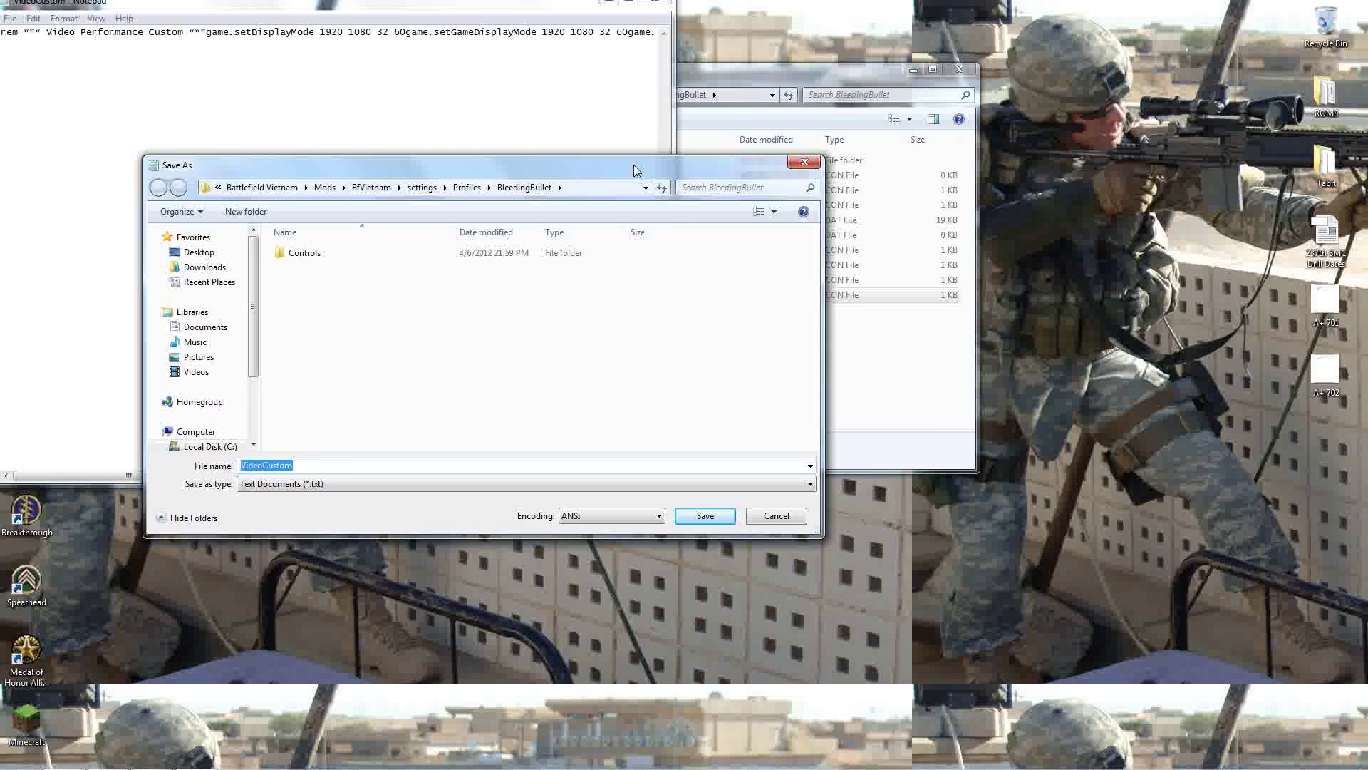
pyautogui.press('Escape')
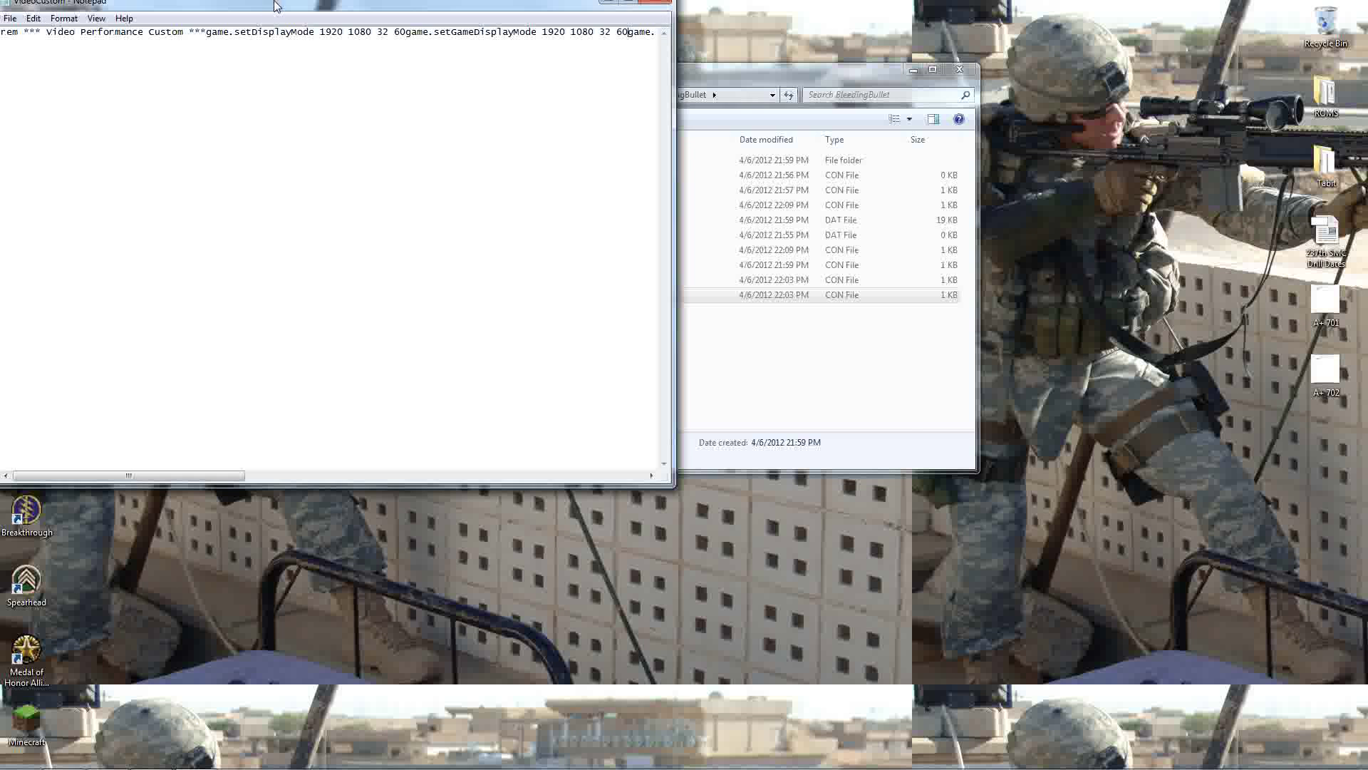
pyautogui.moveTo(271, 3); pyautogui.dragTo(399, 89)
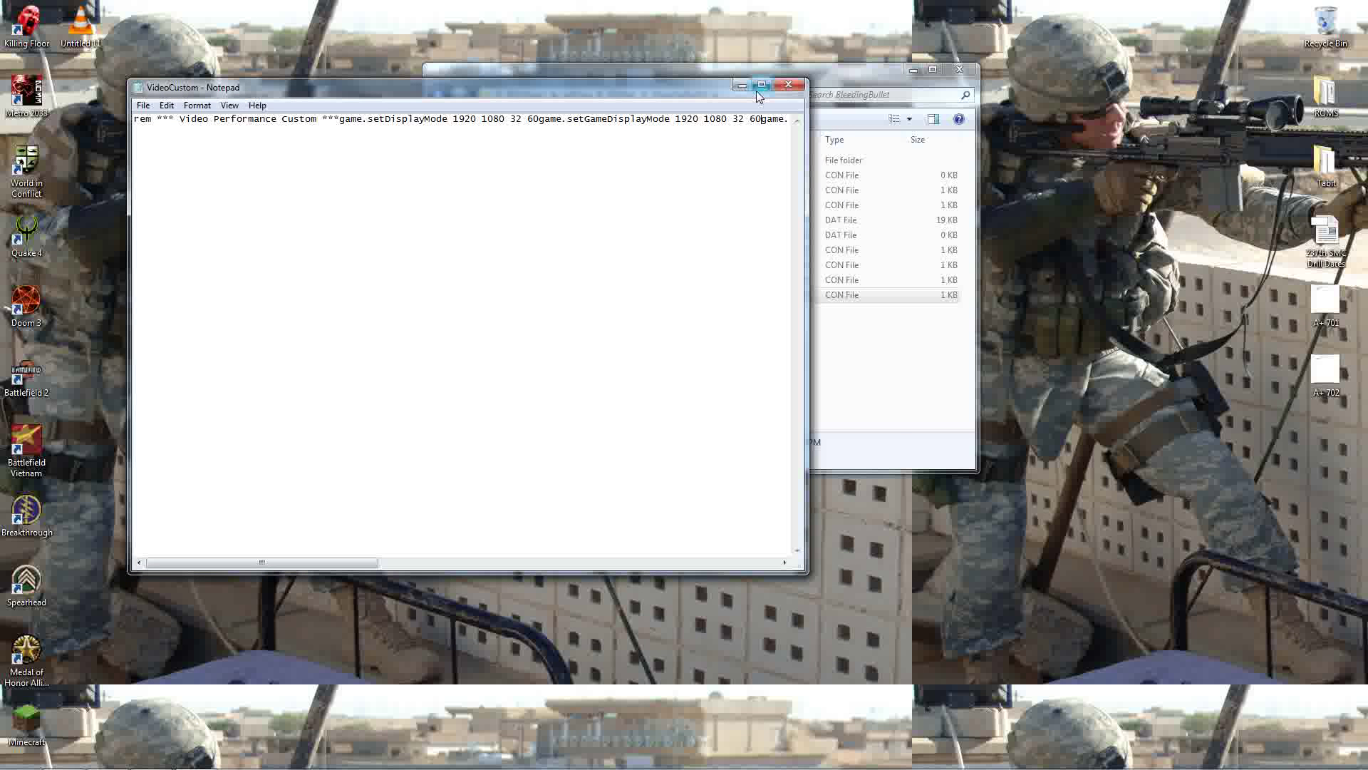
pyautogui.moveTo(706, 88); pyautogui.dragTo(645, 99)
pyautogui.click(728, 95)
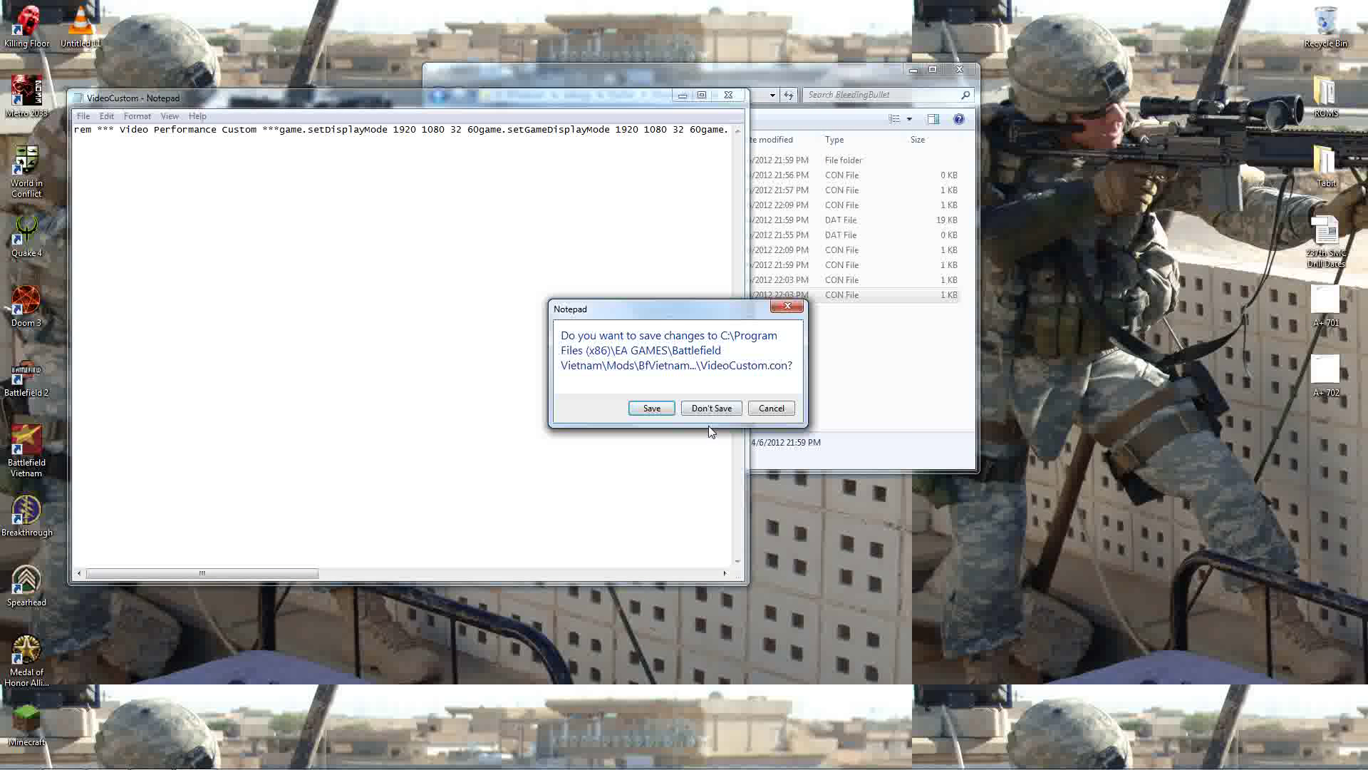
# - Discard the unsaved edit and clear VideoCustom's Read-only attribute
pyautogui.click(721, 415)
pyautogui.rightClick(614, 301)
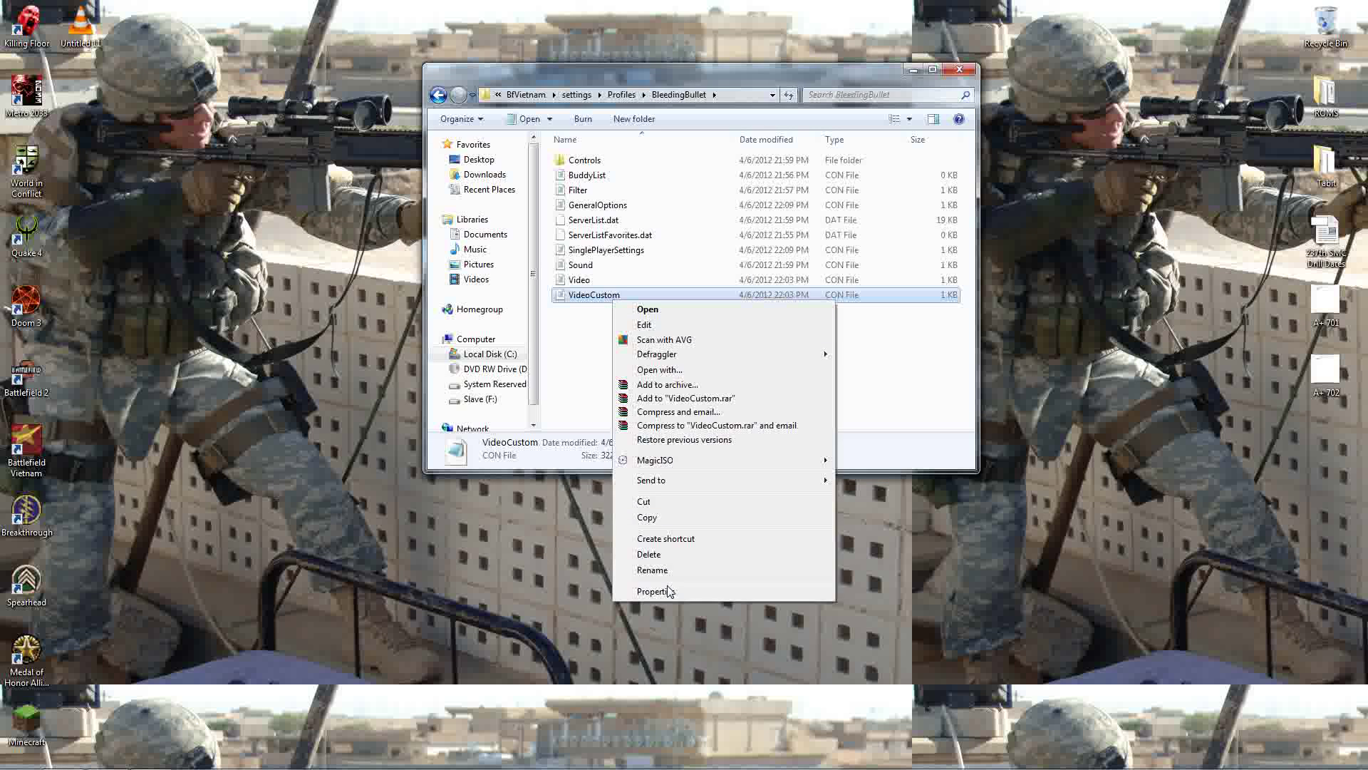
pyautogui.click(673, 593)
pyautogui.click(689, 568)
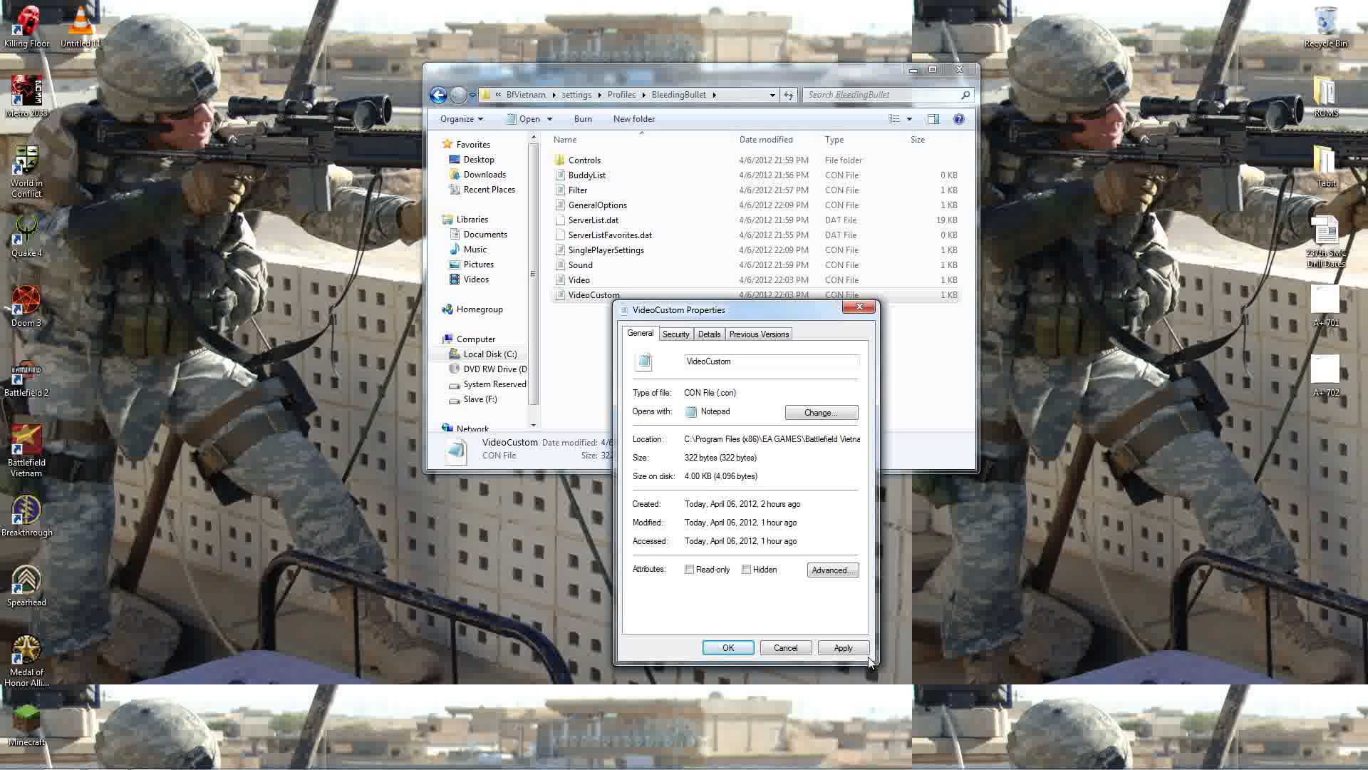
pyautogui.click(728, 648)
pyautogui.doubleClick(594, 295)
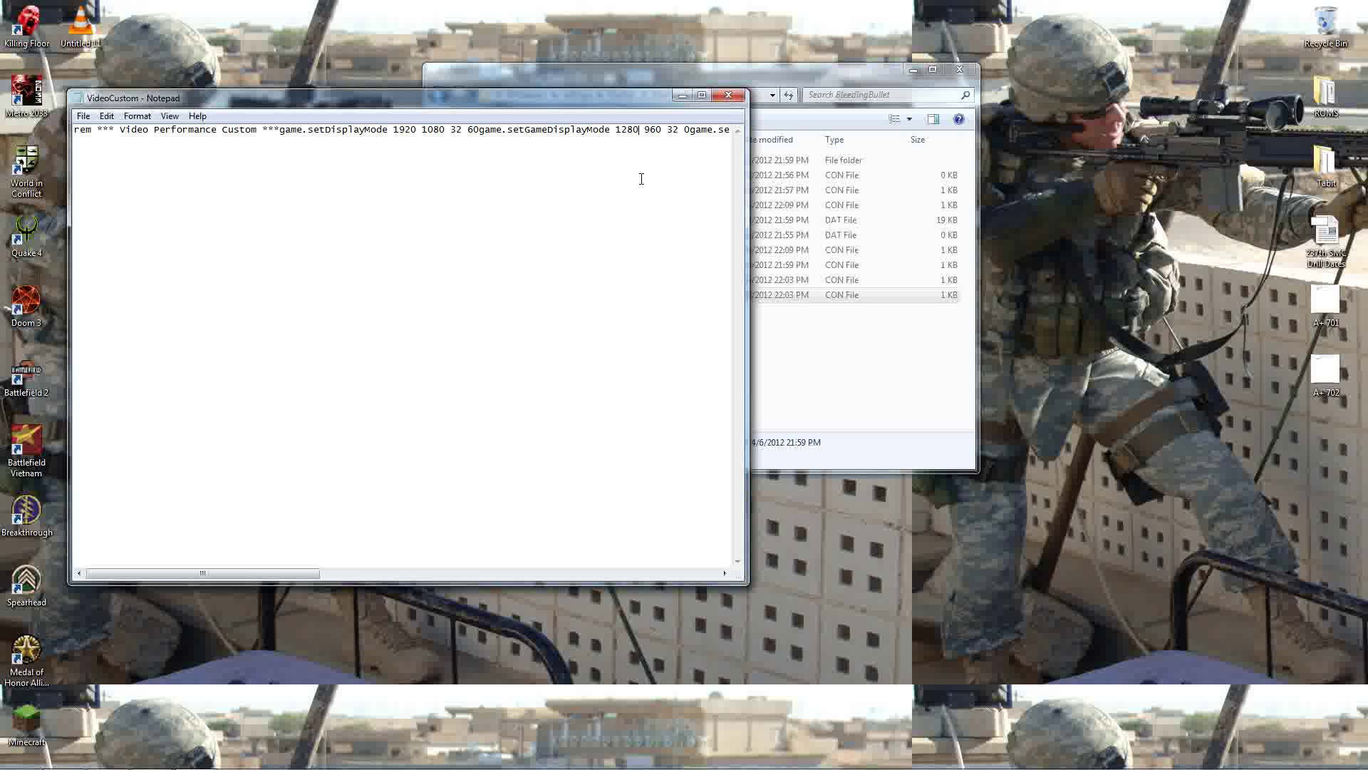
pyautogui.press('BackSpace')
pyautogui.press('BackSpace')
pyautogui.press('BackSpace')
pyautogui.write('920')
pyautogui.press('BackSpace')
pyautogui.press('BackSpace')
pyautogui.press('BackSpace')
pyautogui.write('1080')
pyautogui.press('BackSpace')
pyautogui.write('60')
pyautogui.click(82, 117)
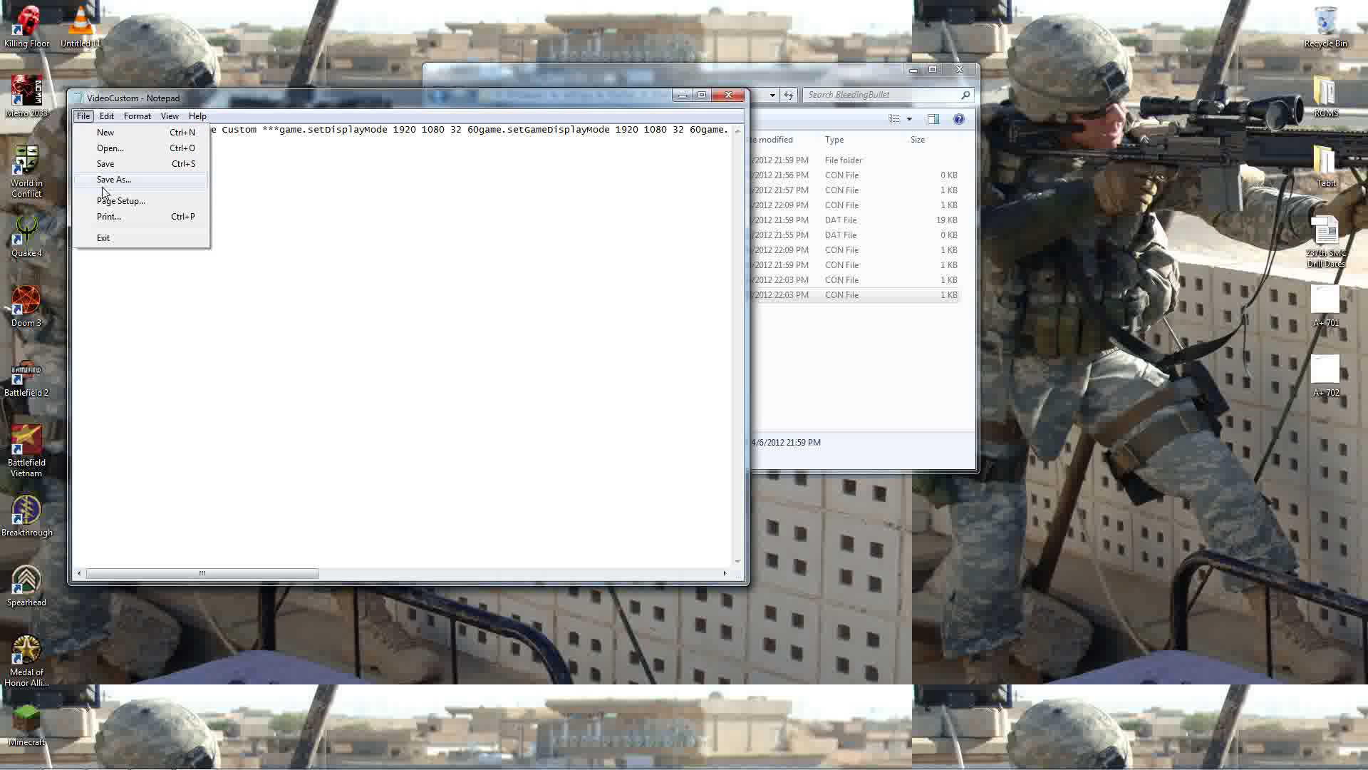
pyautogui.click(107, 165)
pyautogui.click(728, 95)
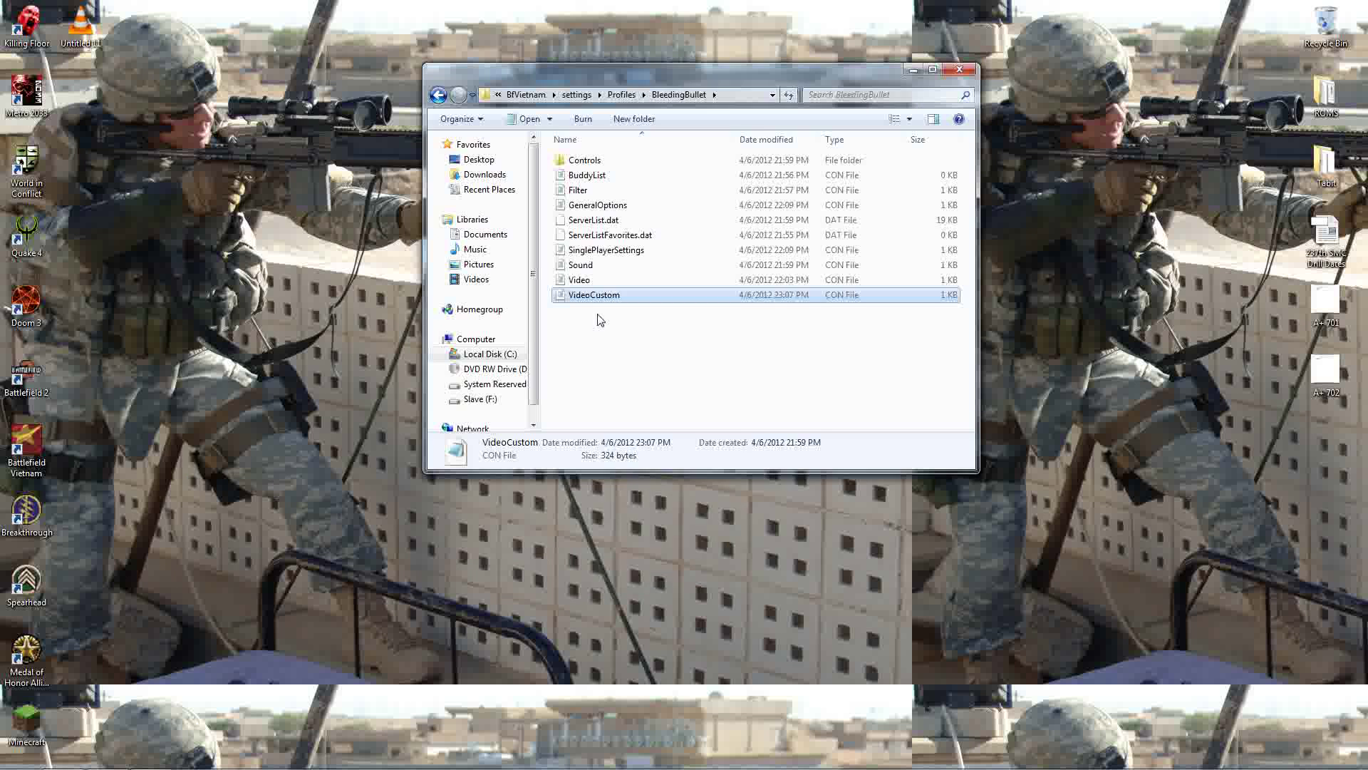
# - Mark VideoCustom as Read-only again and apply the change
pyautogui.rightClick(595, 296)
pyautogui.click(681, 589)
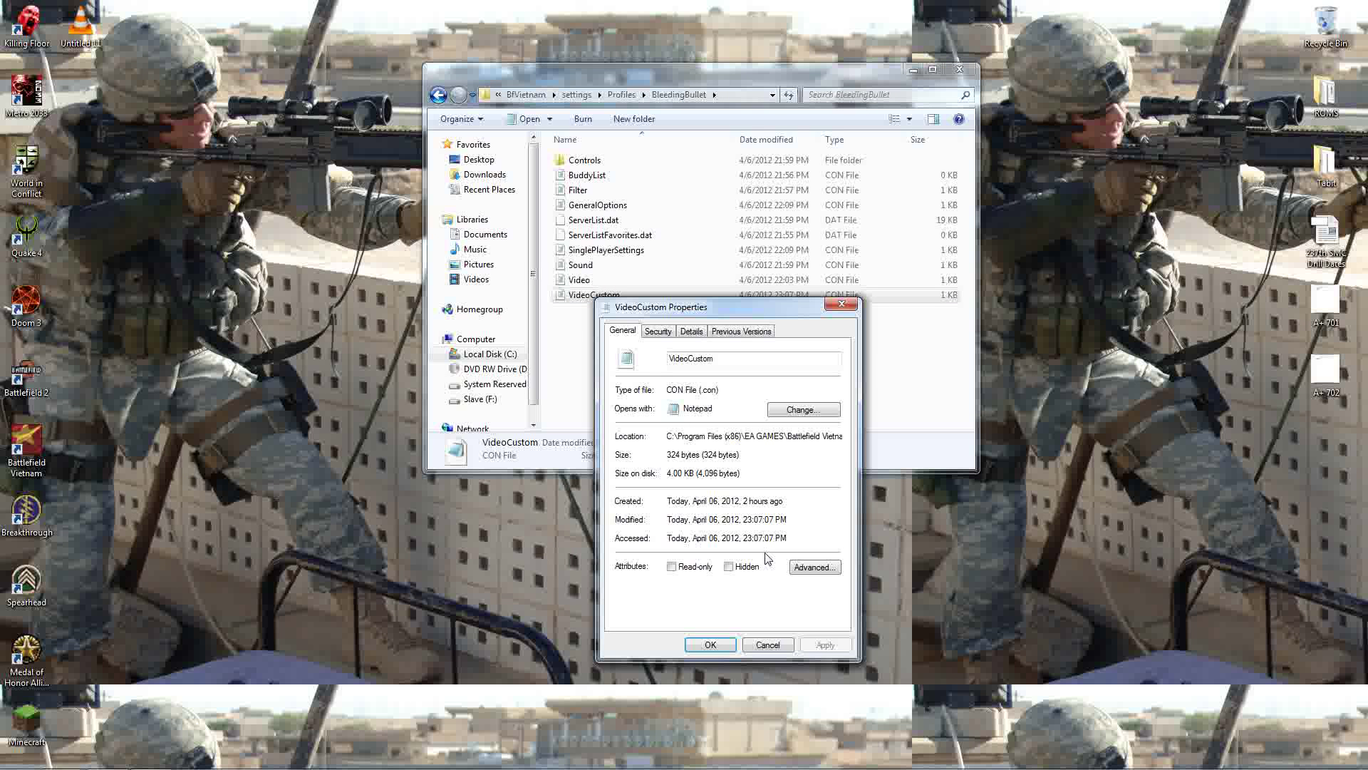
pyautogui.click(671, 566)
pyautogui.click(824, 645)
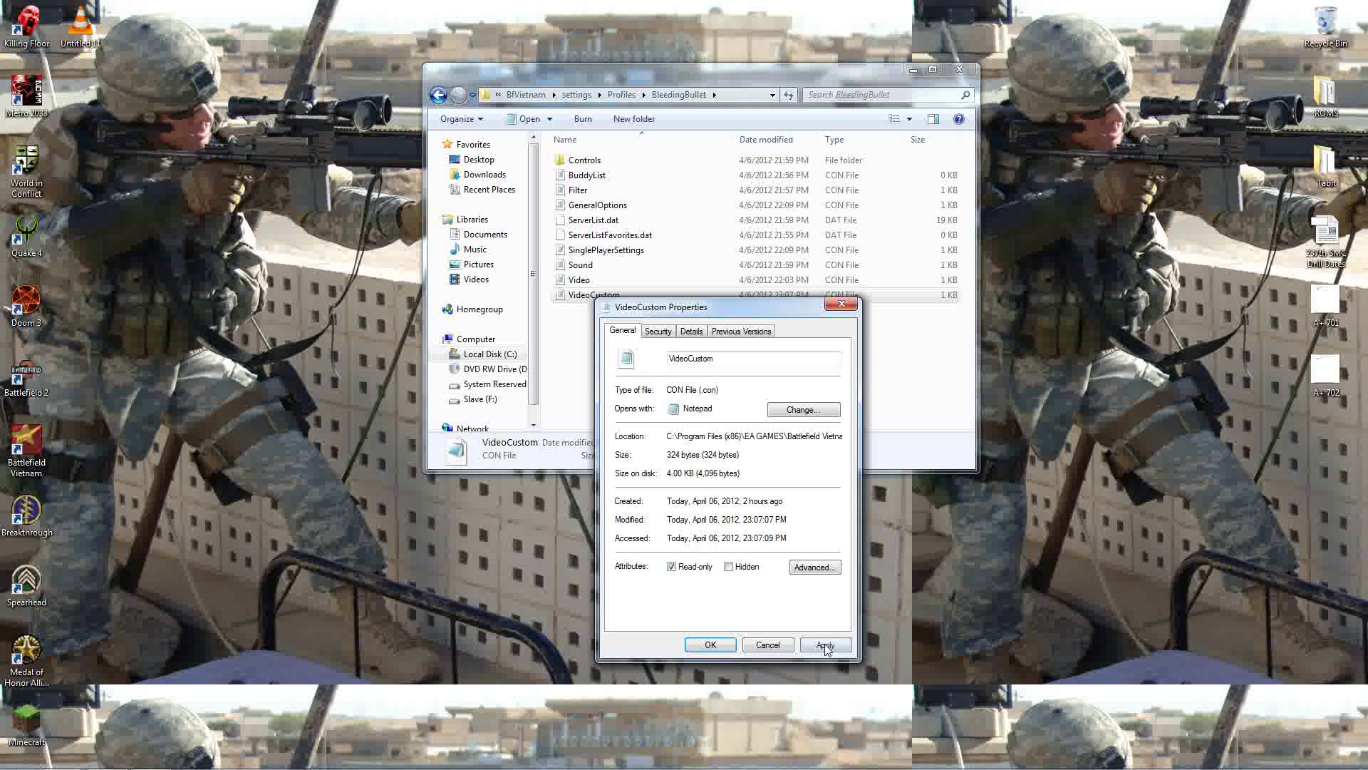
pyautogui.click(727, 642)
pyautogui.click(637, 351)
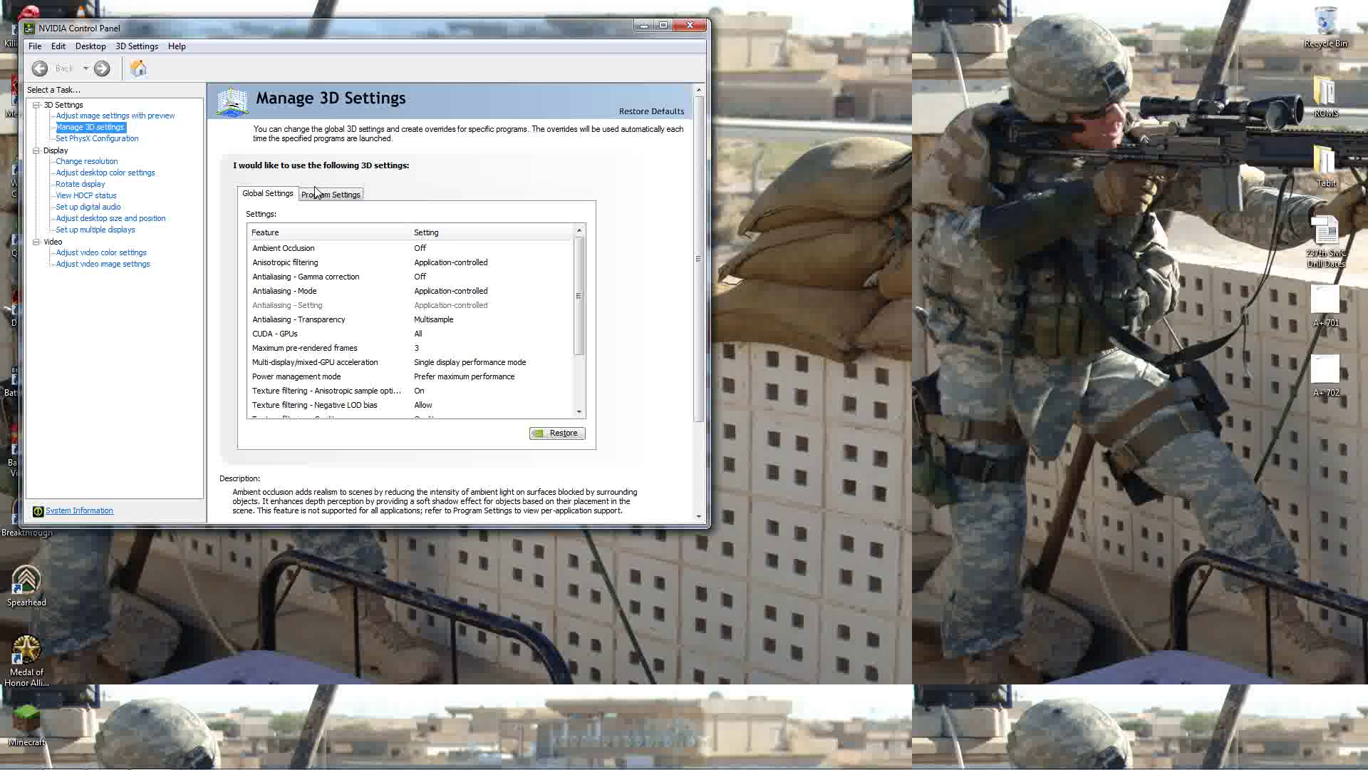
# - Compare Global Settings with Program Settings and move the control panel to the left edge
pyautogui.moveTo(583, 270); pyautogui.dragTo(574, 347)
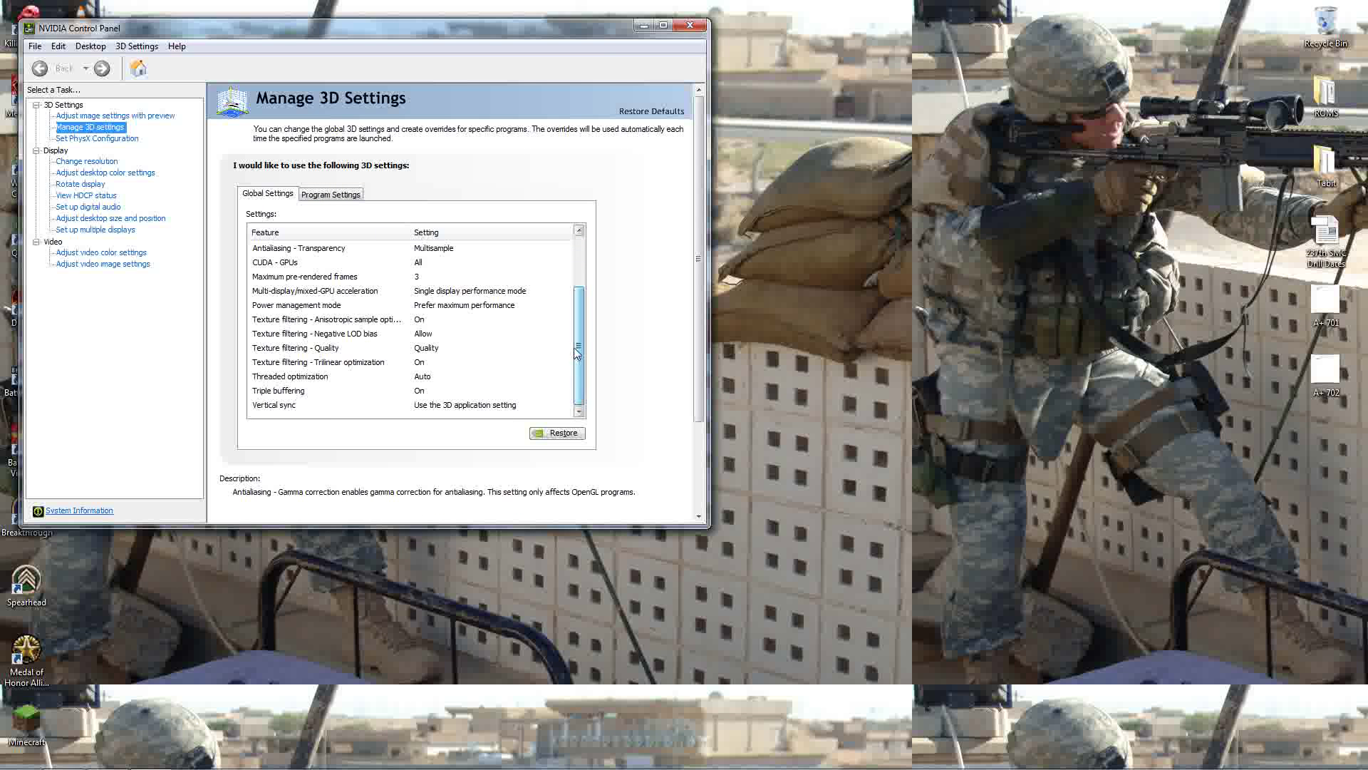
pyautogui.click(339, 197)
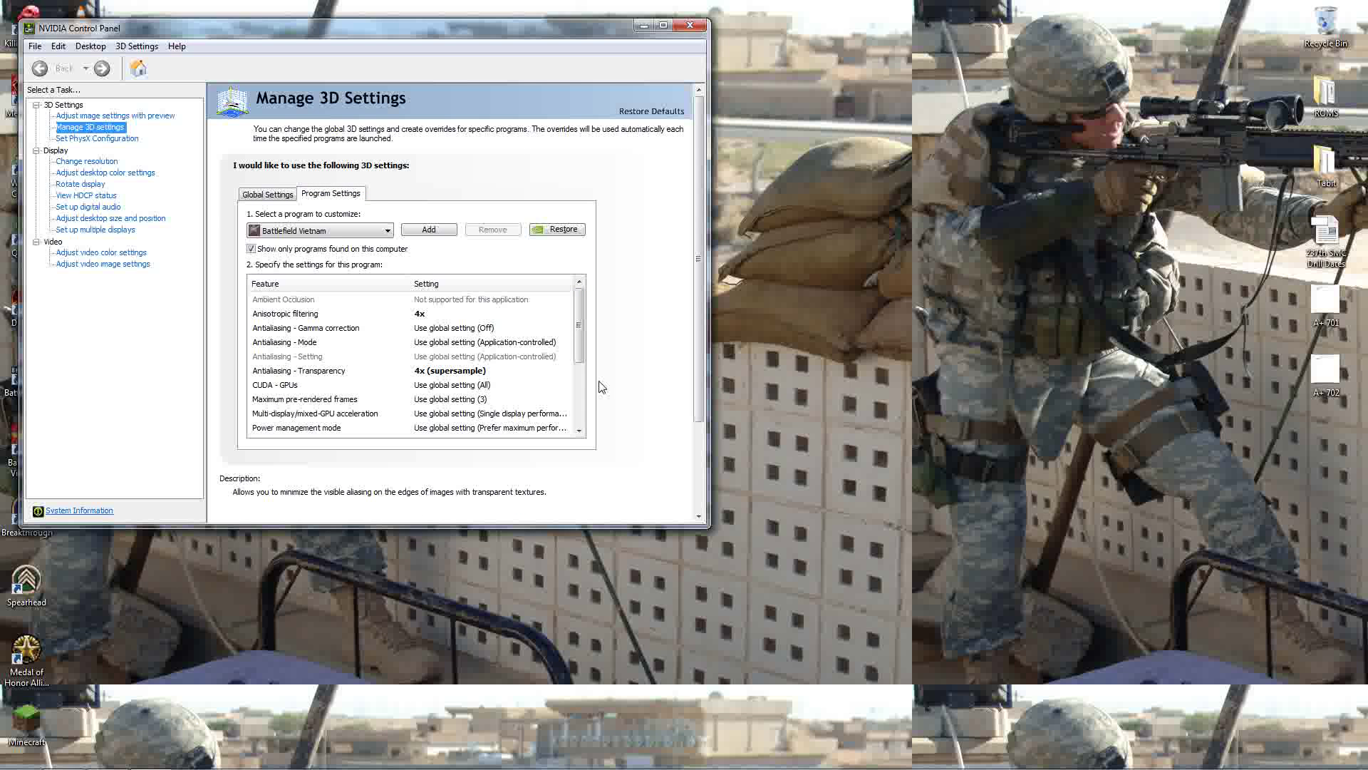
pyautogui.click(271, 194)
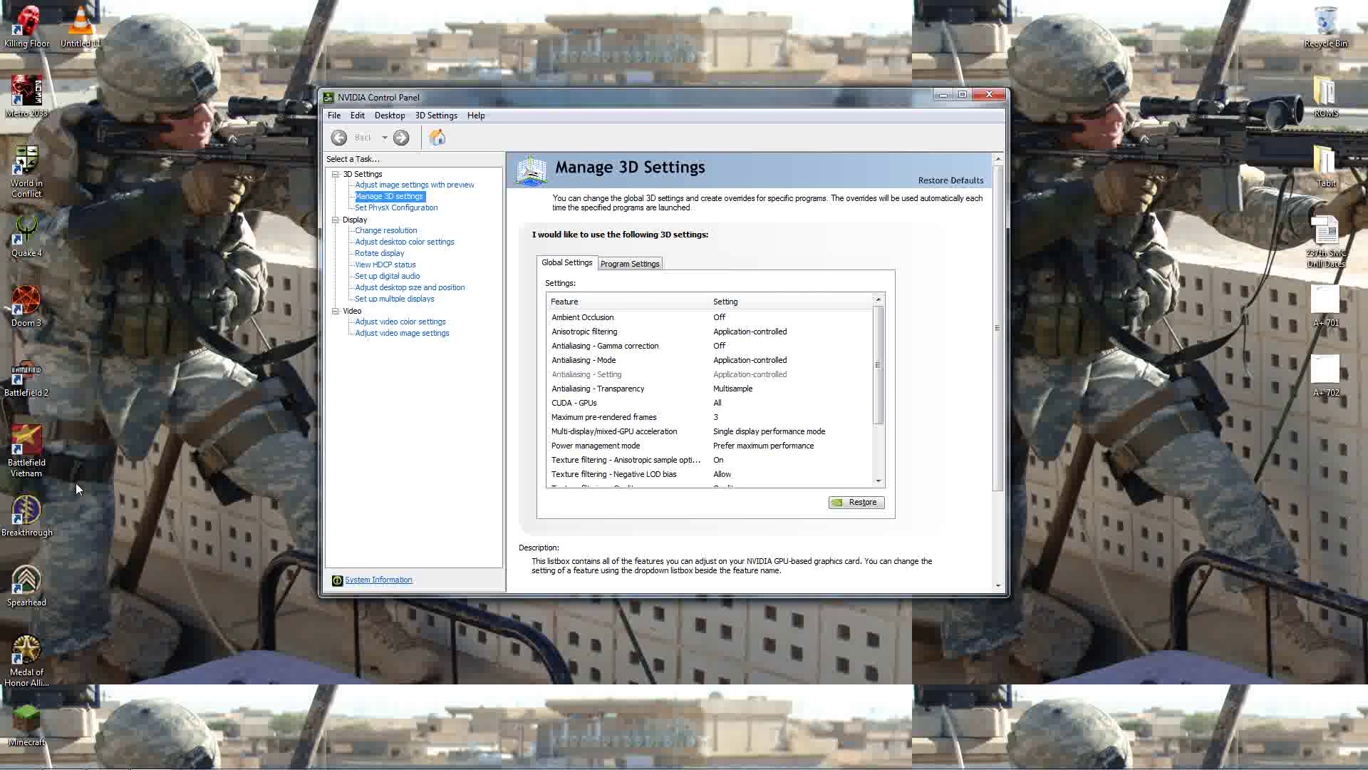
pyautogui.moveTo(695, 109); pyautogui.dragTo(407, 55)
pyautogui.click(342, 209)
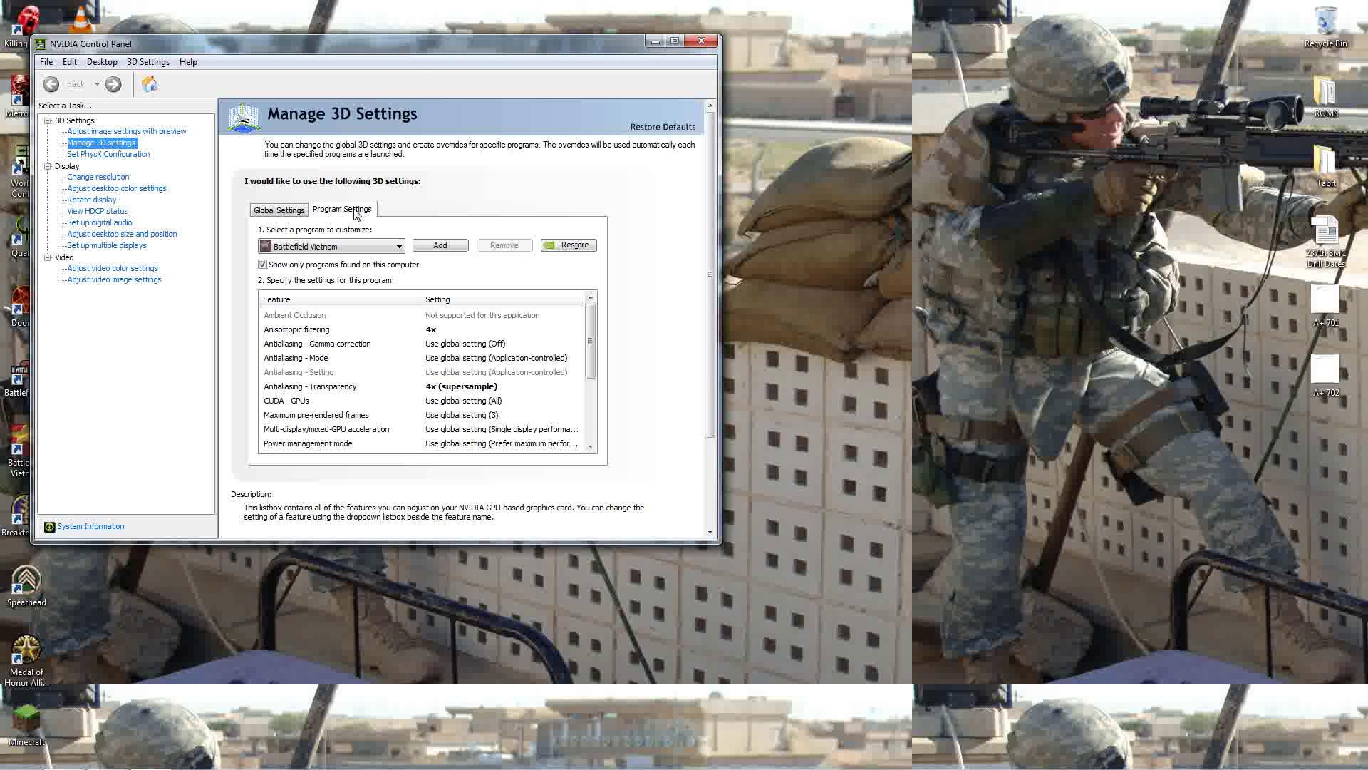
# - Keep Battlefield Vietnam selected and inspect its 4x anisotropic filtering and transparency antialiasing overrides
pyautogui.click(382, 246)
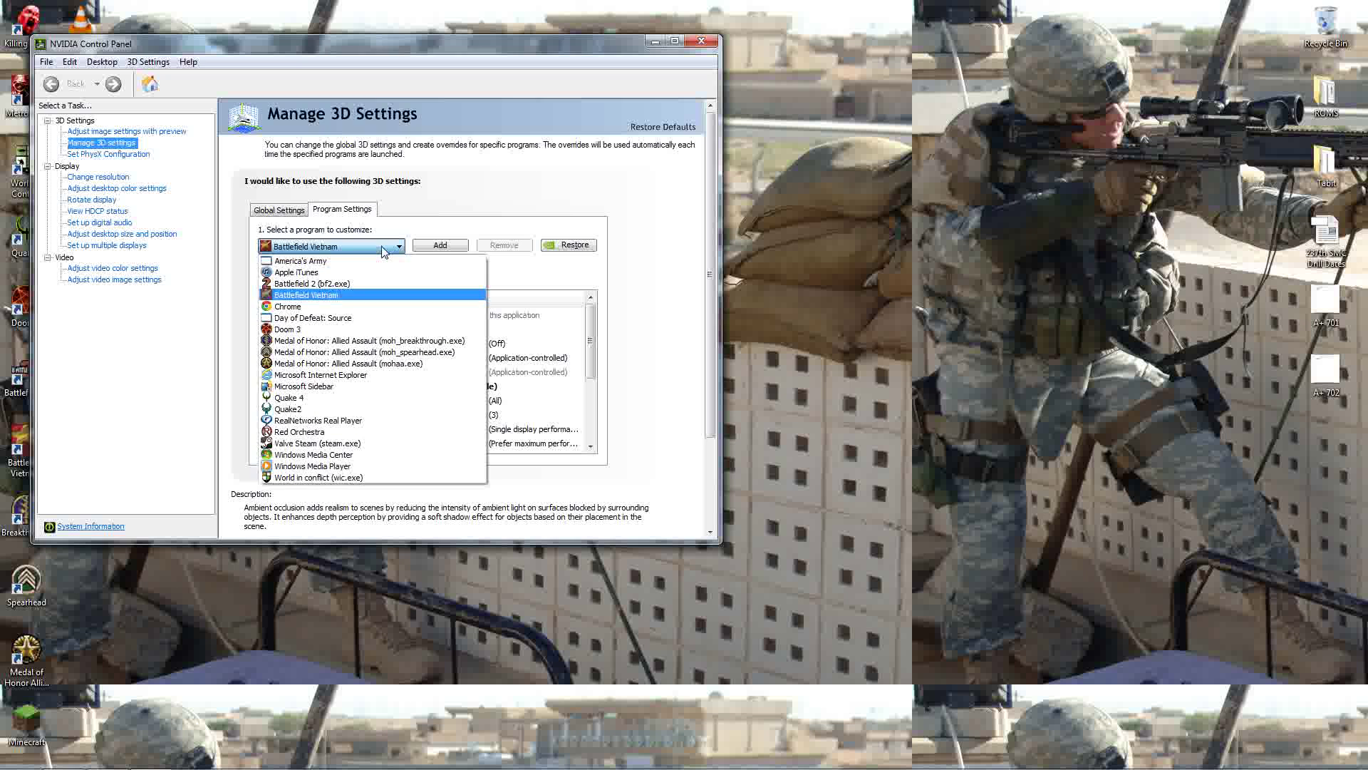
pyautogui.click(347, 298)
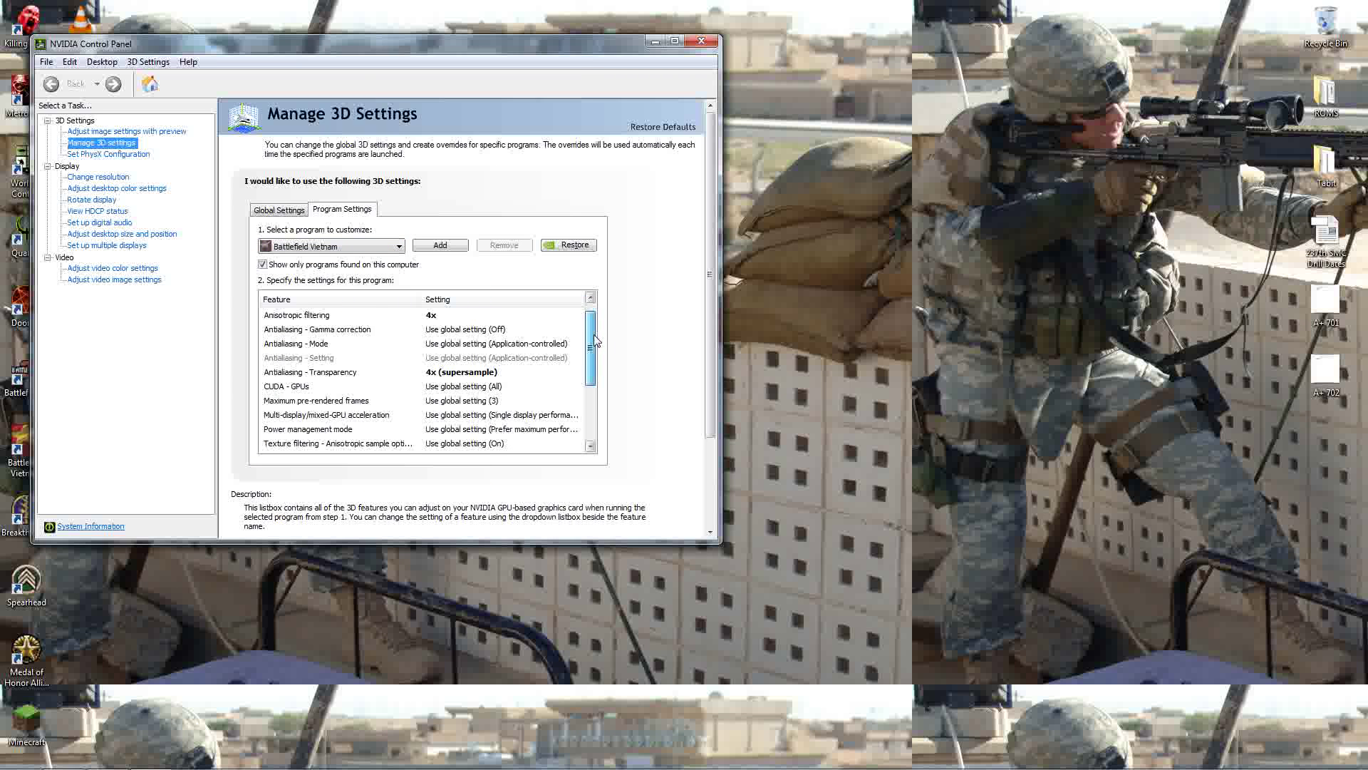
pyautogui.click(280, 316)
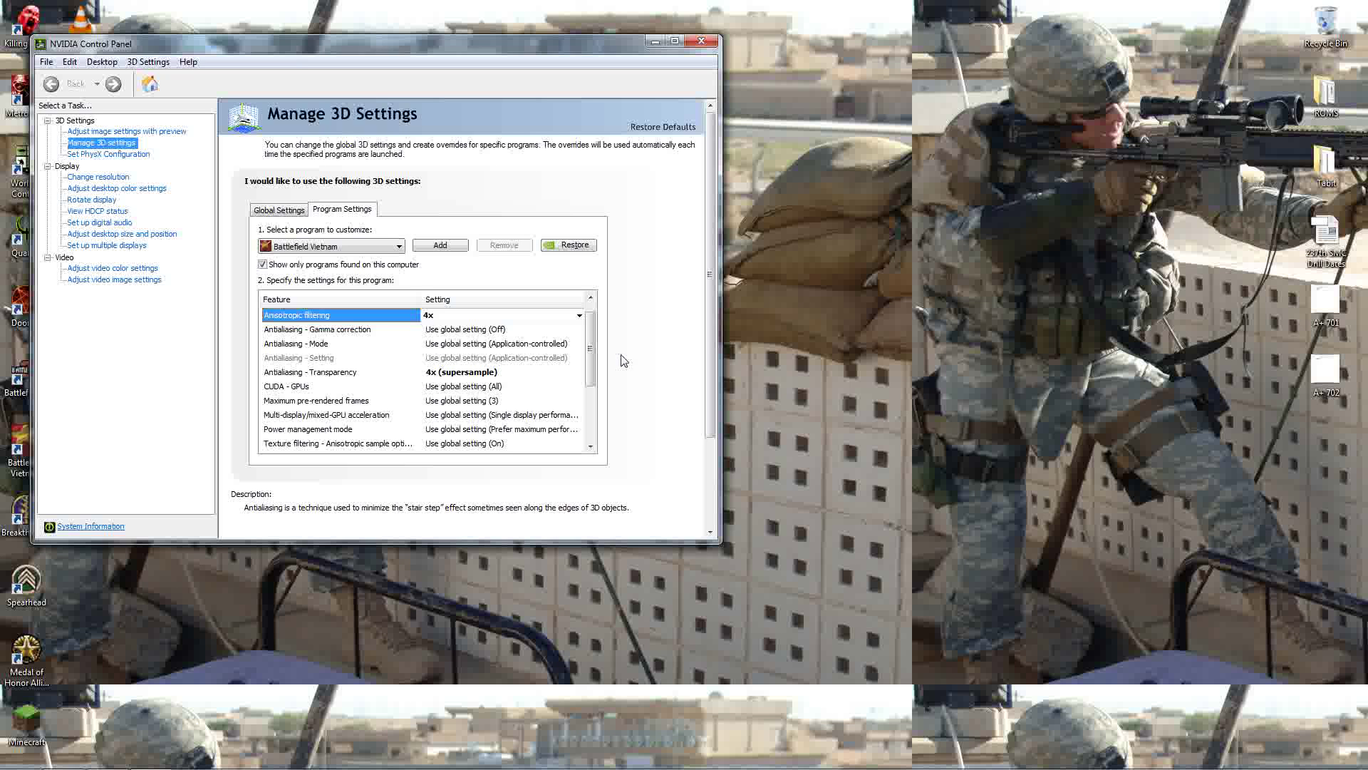
pyautogui.click(340, 372)
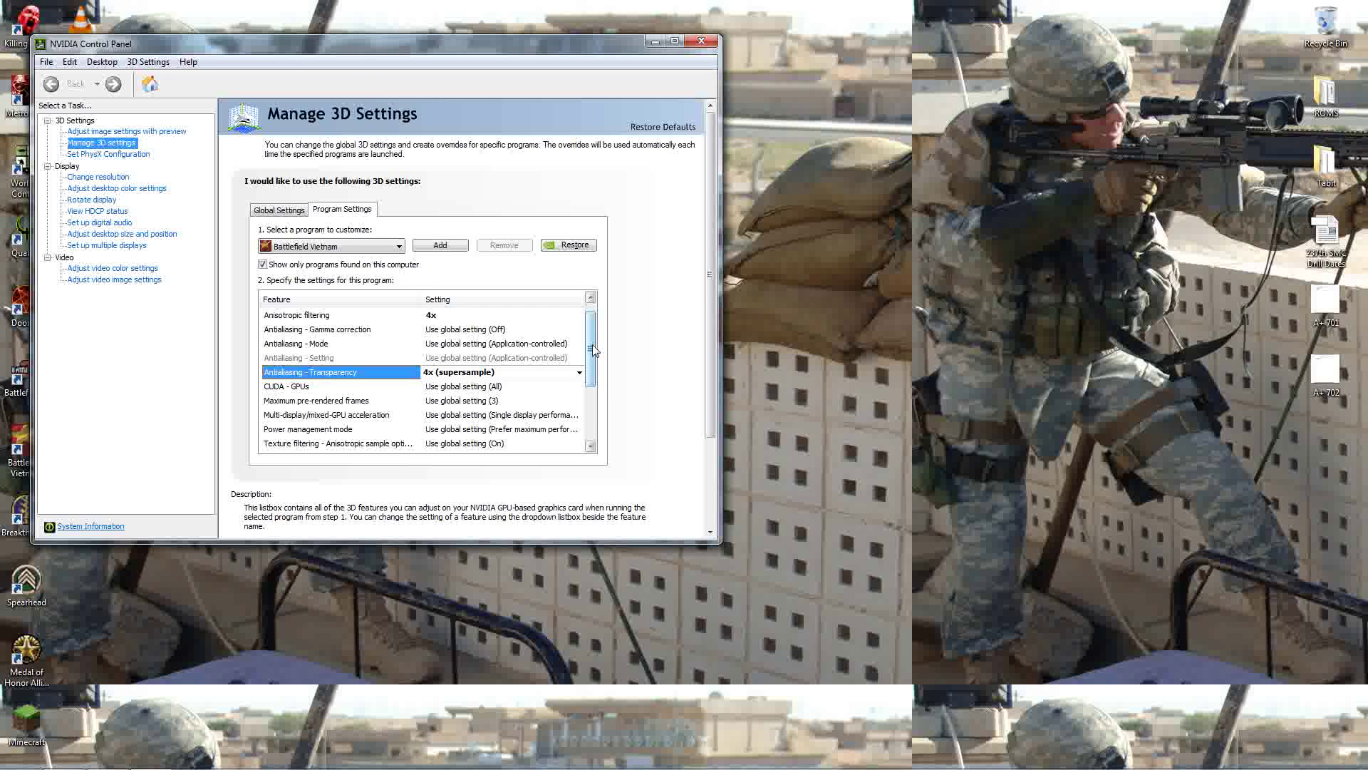
pyautogui.moveTo(591, 350); pyautogui.dragTo(594, 395)
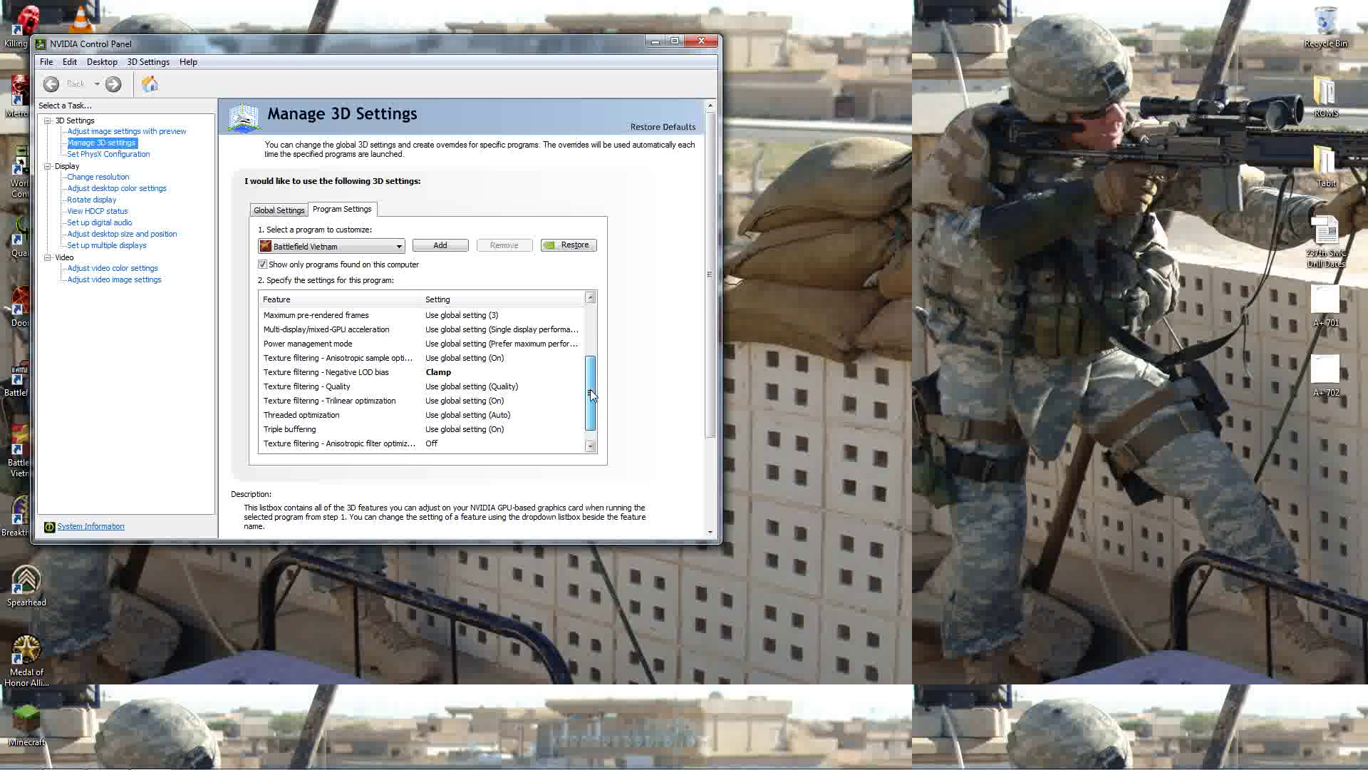
# - Check Battlefield Vietnam's overrides from Negative LOD bias down to Vertical sync, then close NVIDIA Control Panel
pyautogui.click(312, 373)
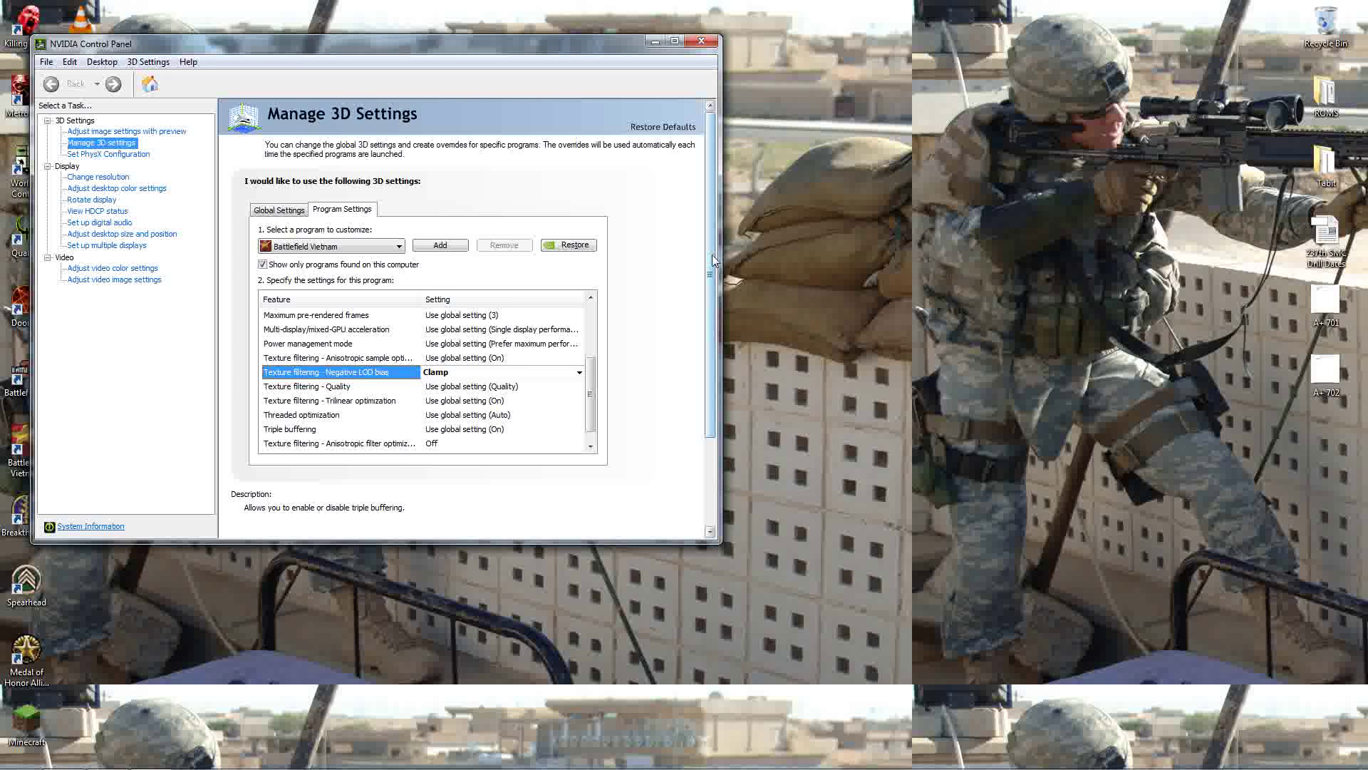
pyautogui.moveTo(708, 278); pyautogui.dragTo(713, 356)
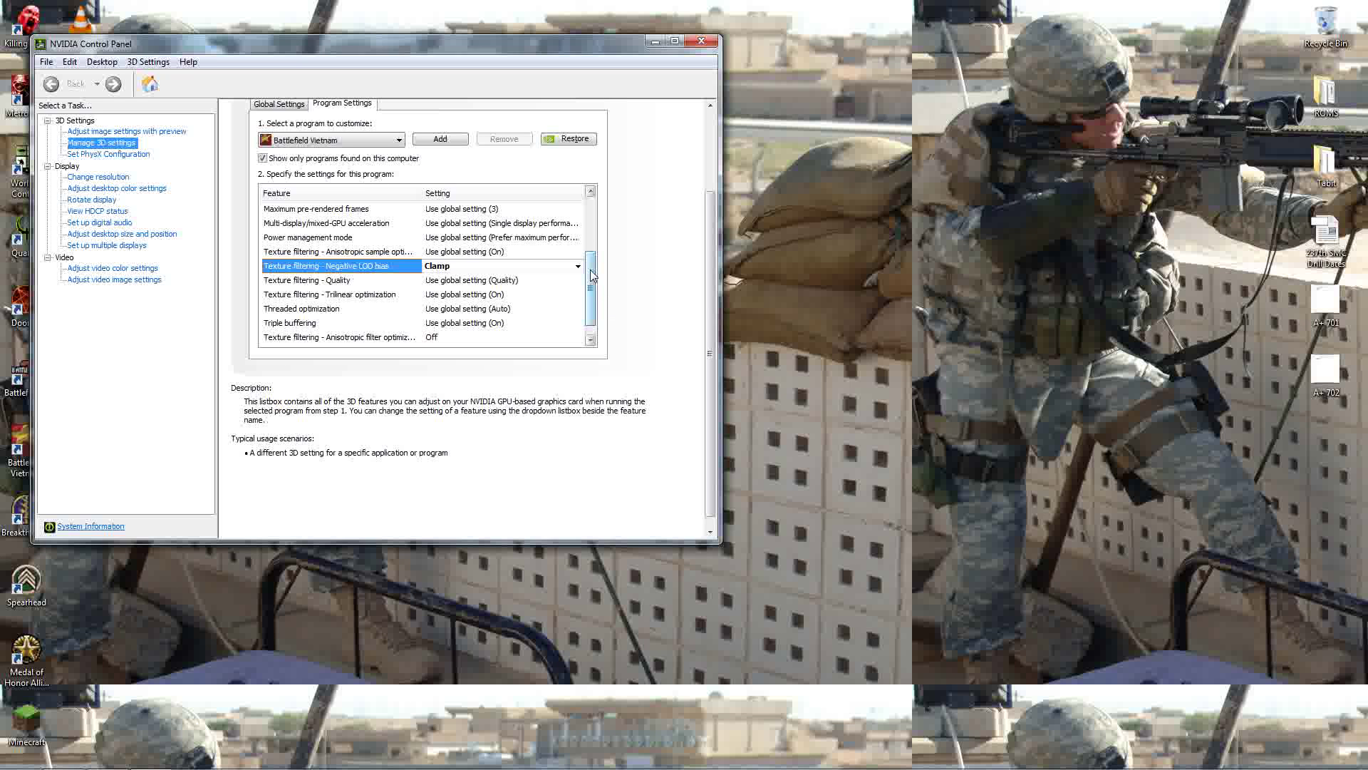
pyautogui.moveTo(591, 276); pyautogui.dragTo(591, 323)
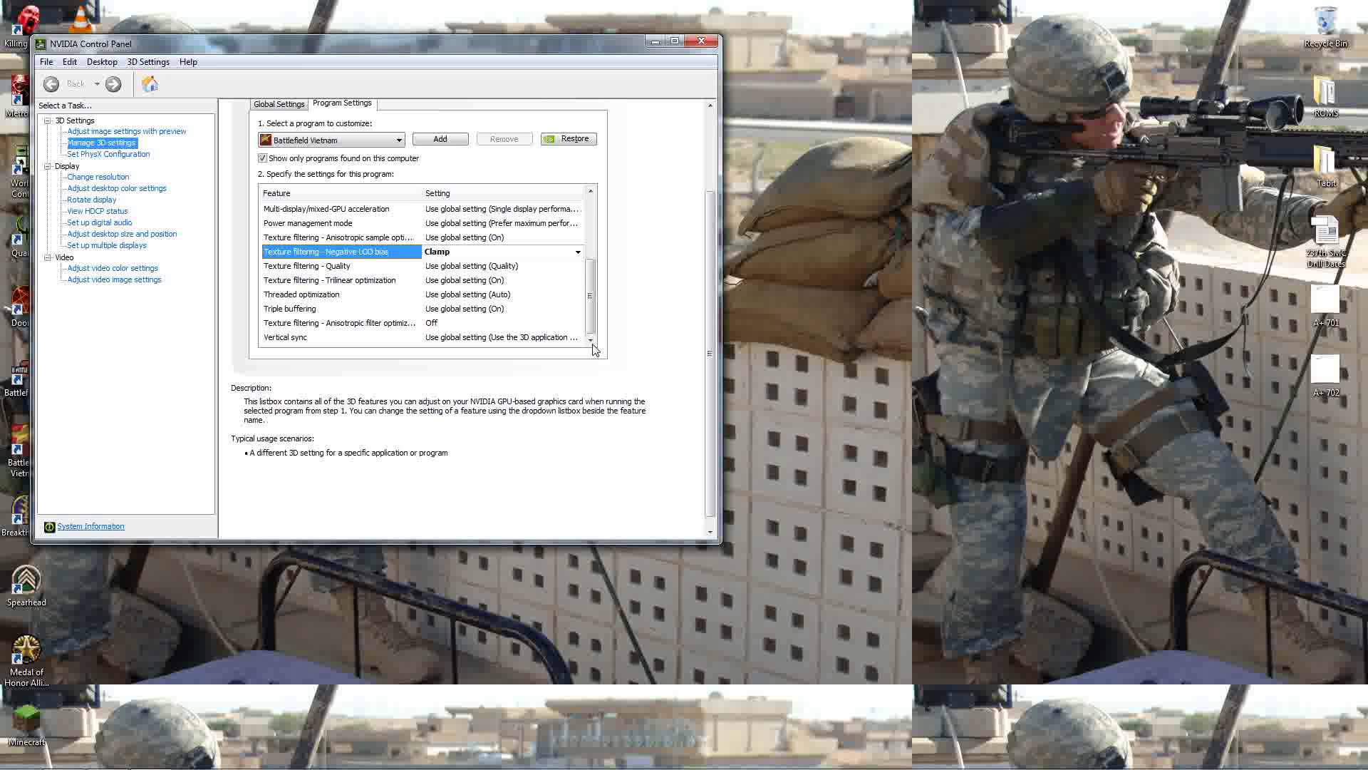
pyautogui.scroll(3, 594, 303)
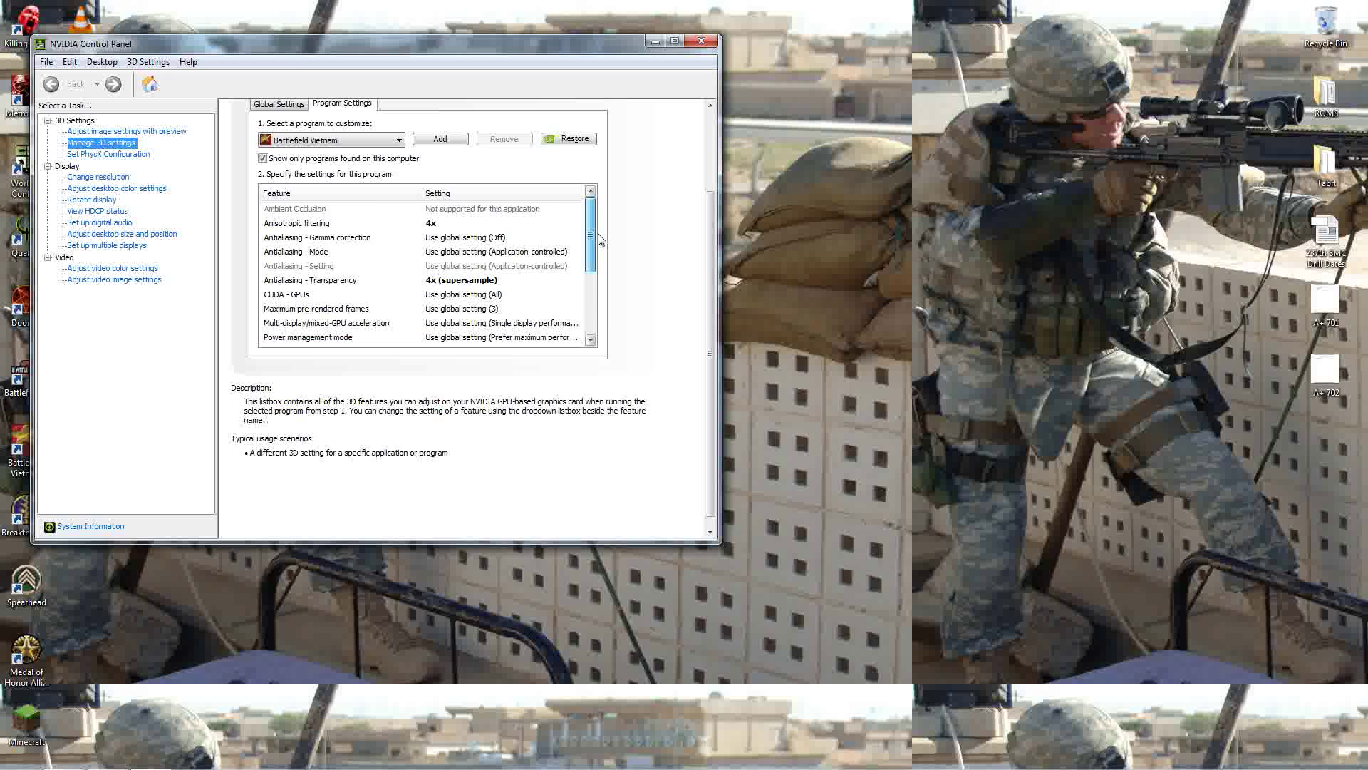
pyautogui.scroll(-3, 594, 303)
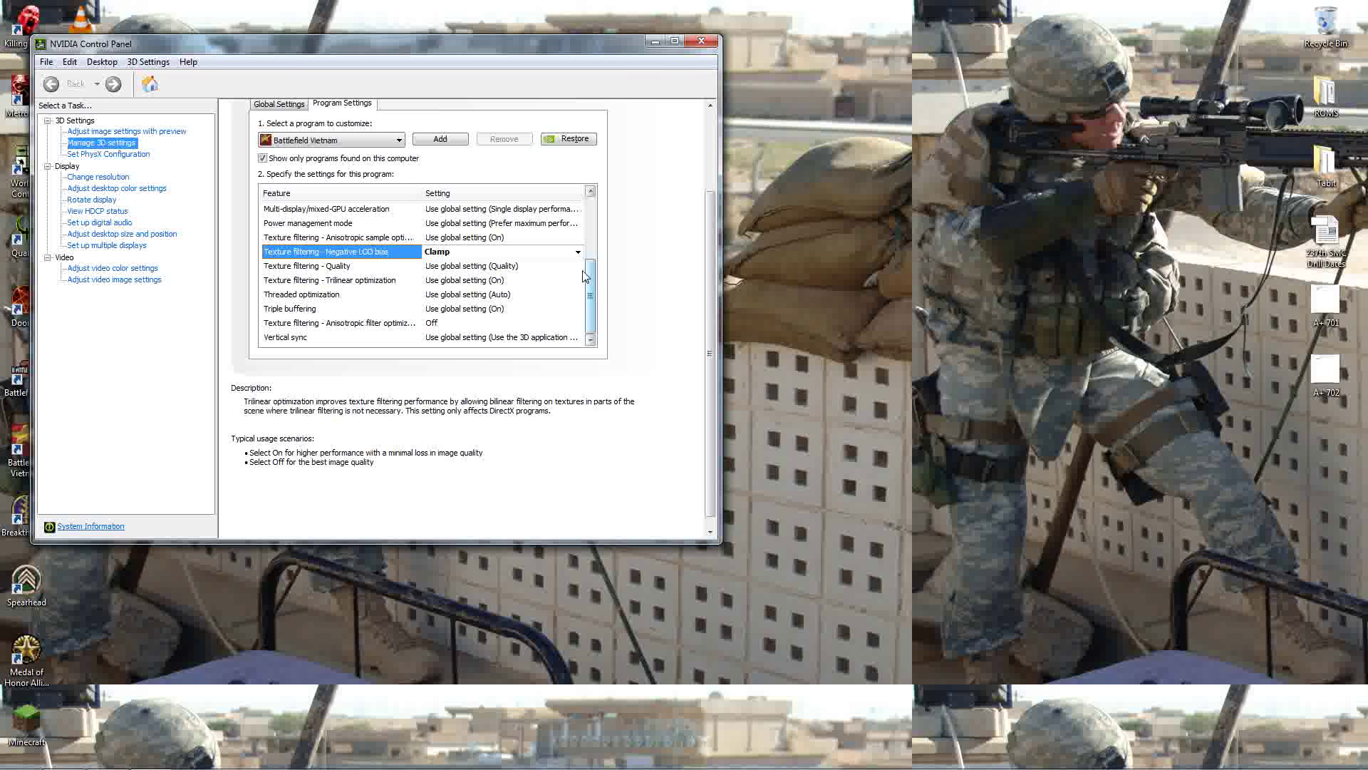
pyautogui.moveTo(715, 234); pyautogui.dragTo(707, 265)
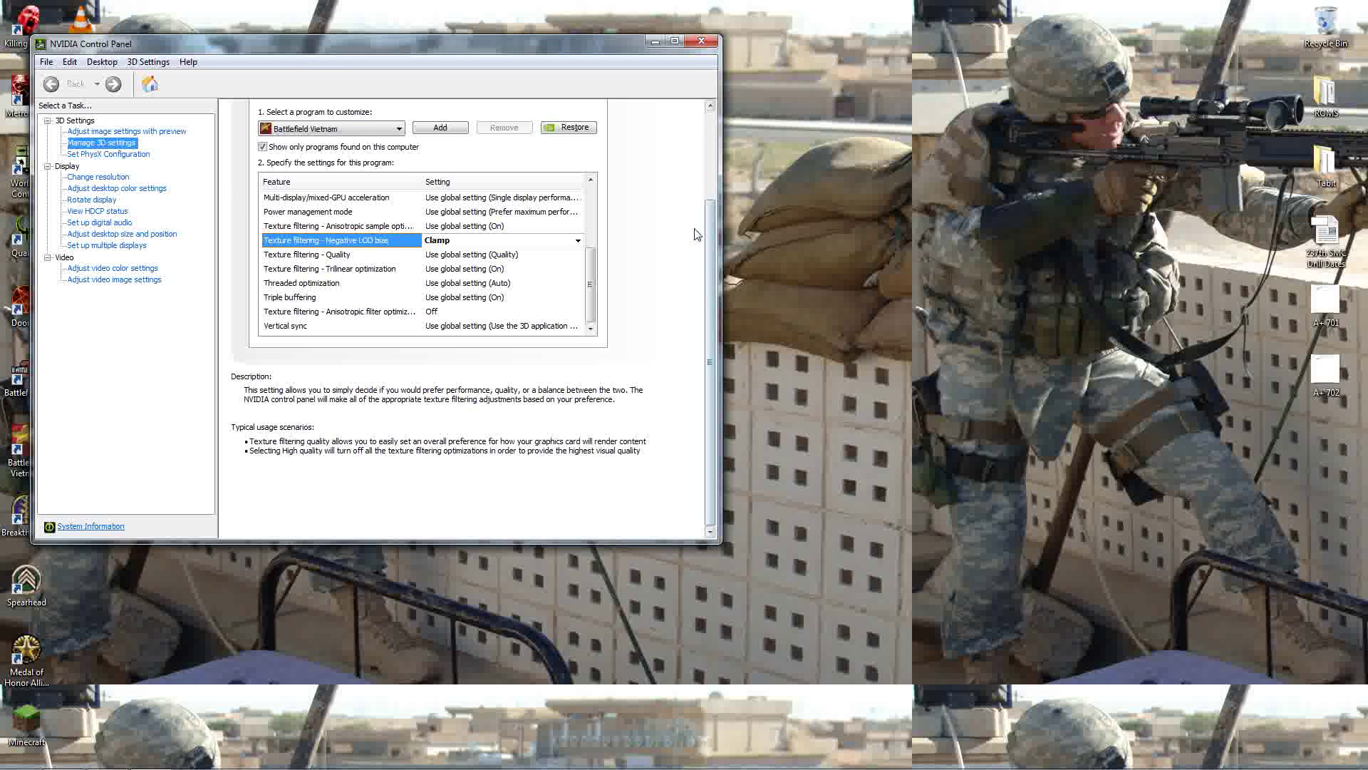
pyautogui.click(702, 41)
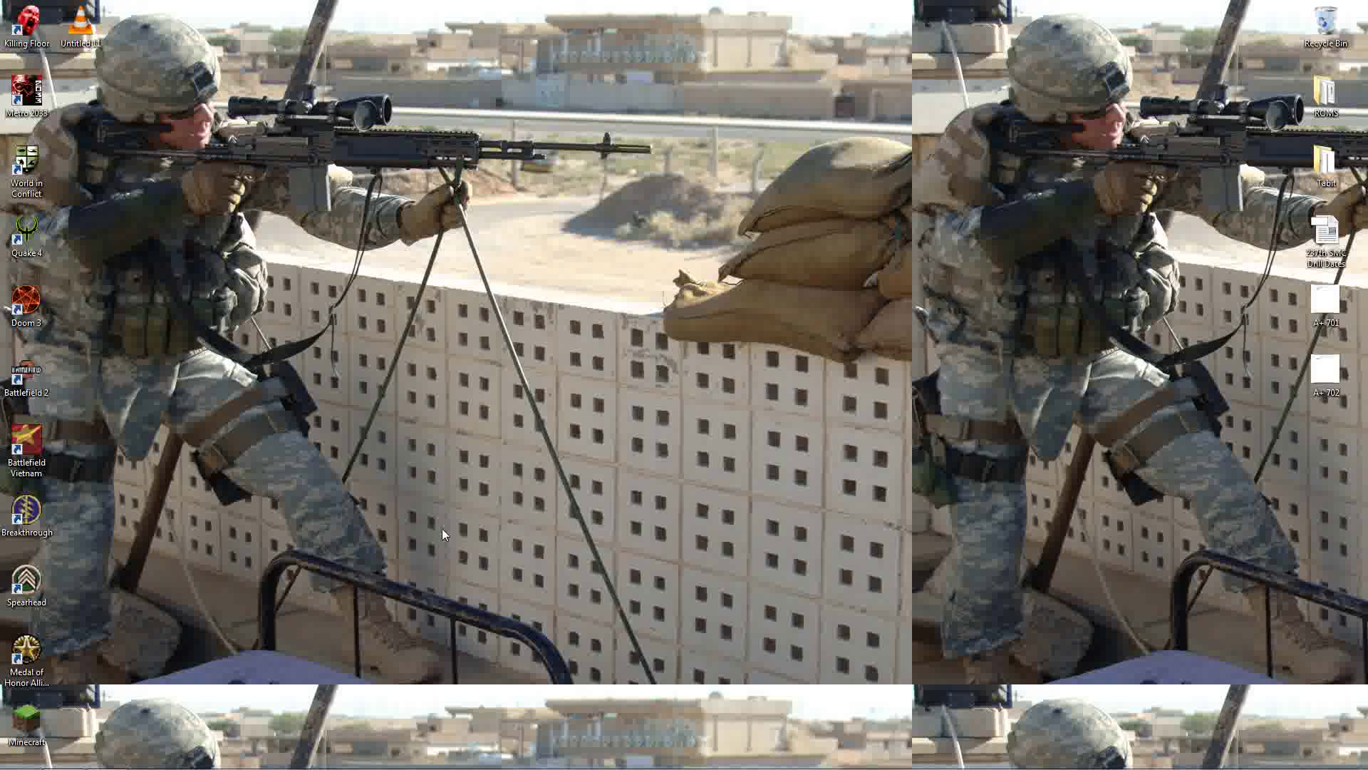
# - Remove uTorrent from the Start menu's recent programs and open the Documents library
pyautogui.click(10, 760)
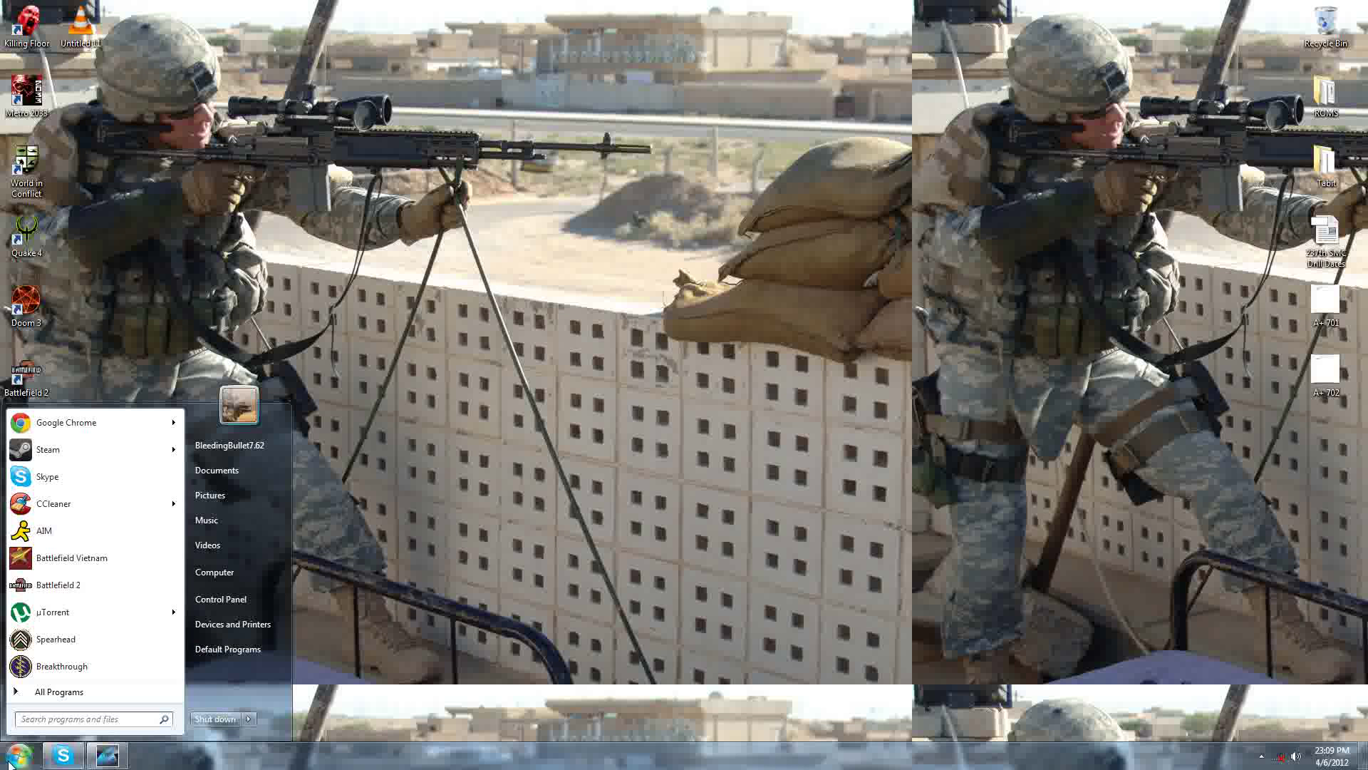
pyautogui.rightClick(83, 616)
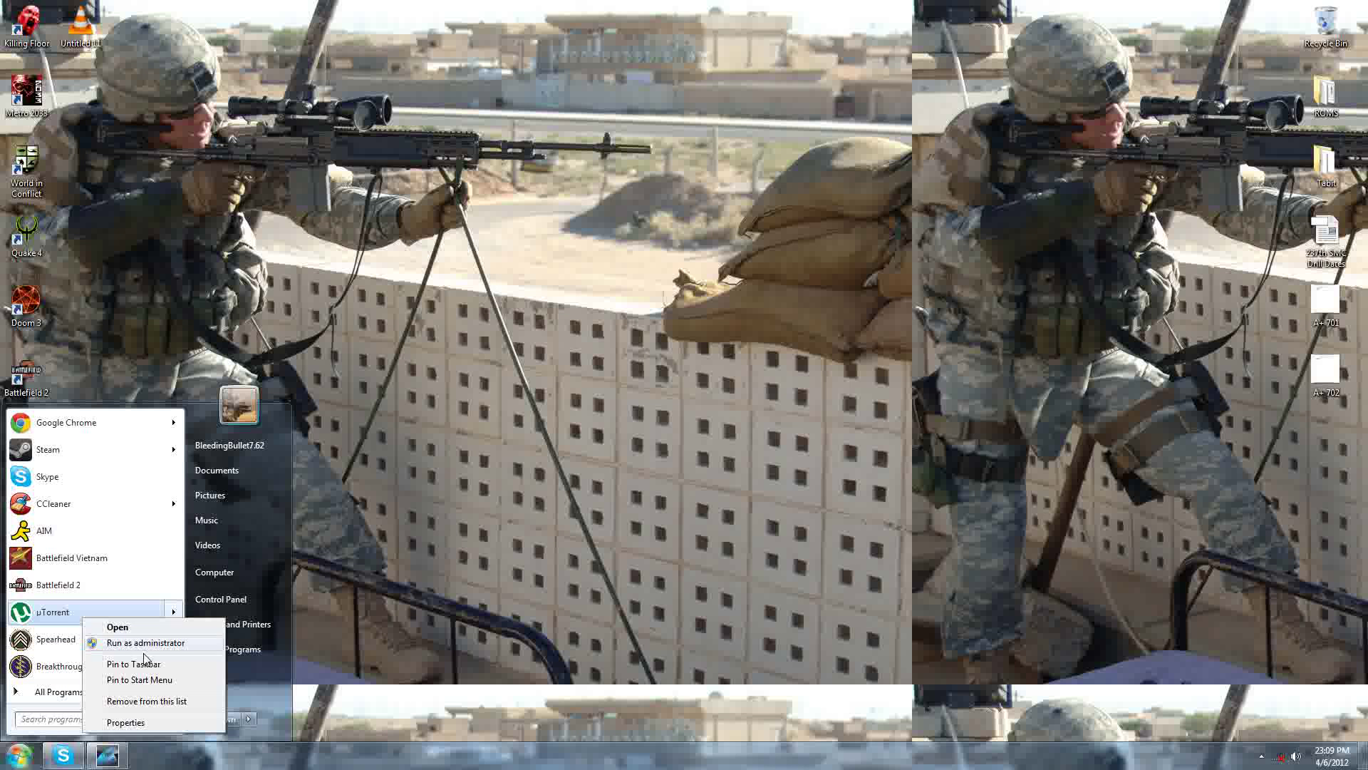
pyautogui.click(147, 702)
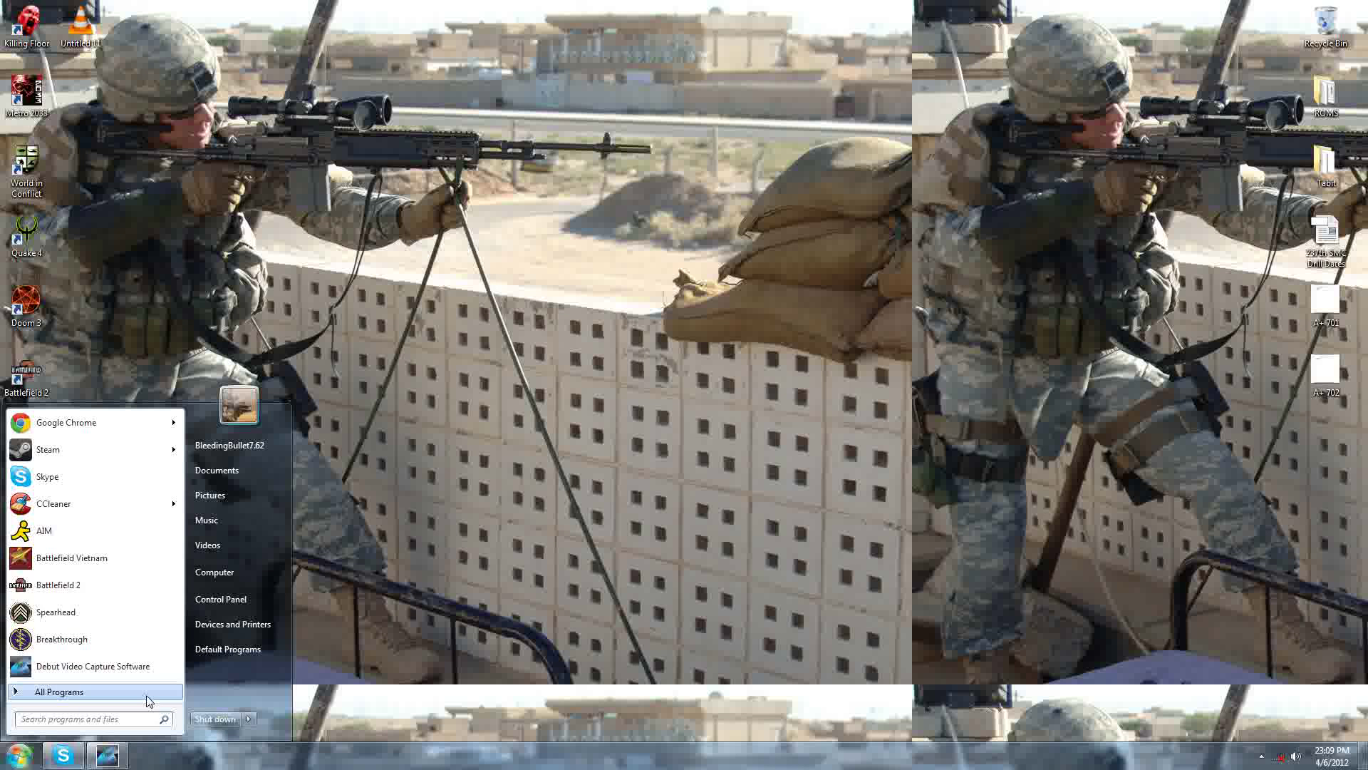
pyautogui.click(238, 479)
# - Open PC stuff\Patches ! and select the BFV patch files, leaving BFV Patch v1.2 selected
pyautogui.doubleClick(771, 391)
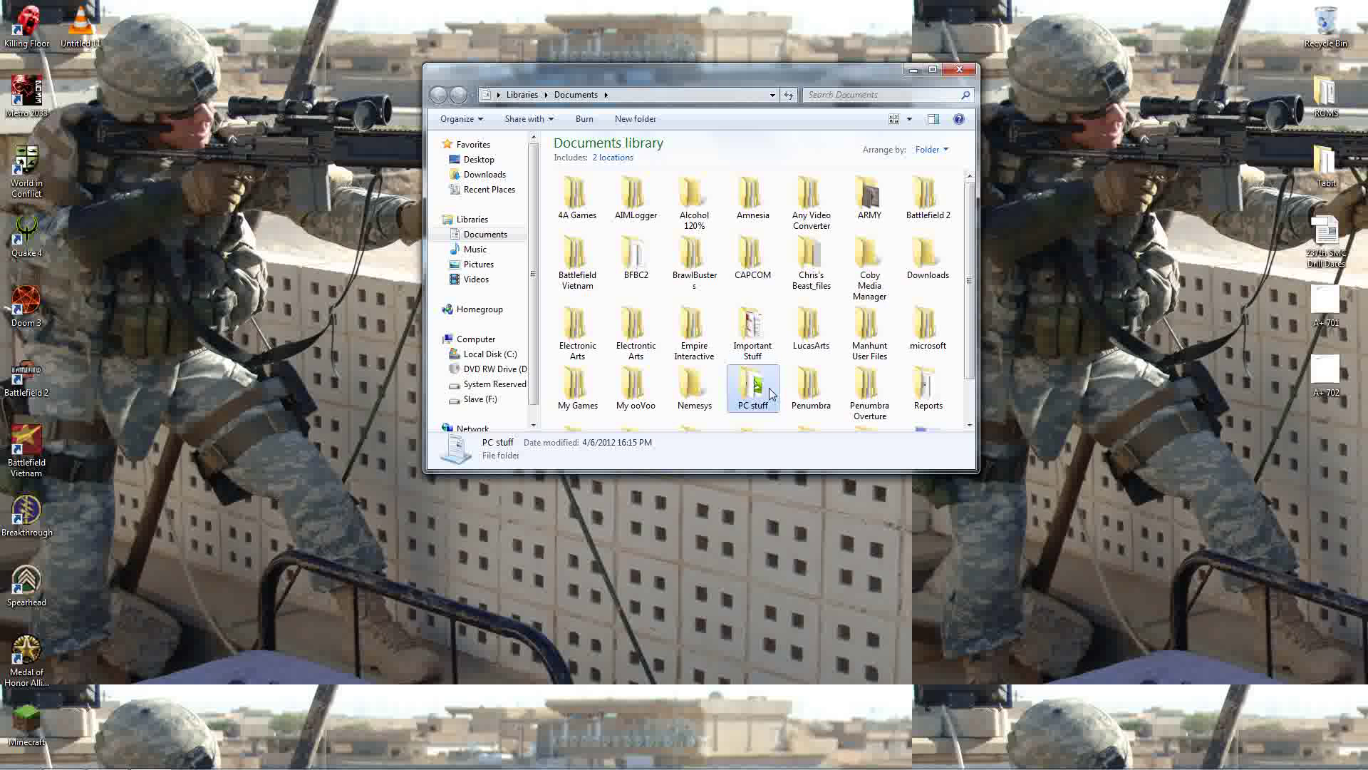
pyautogui.doubleClick(776, 210)
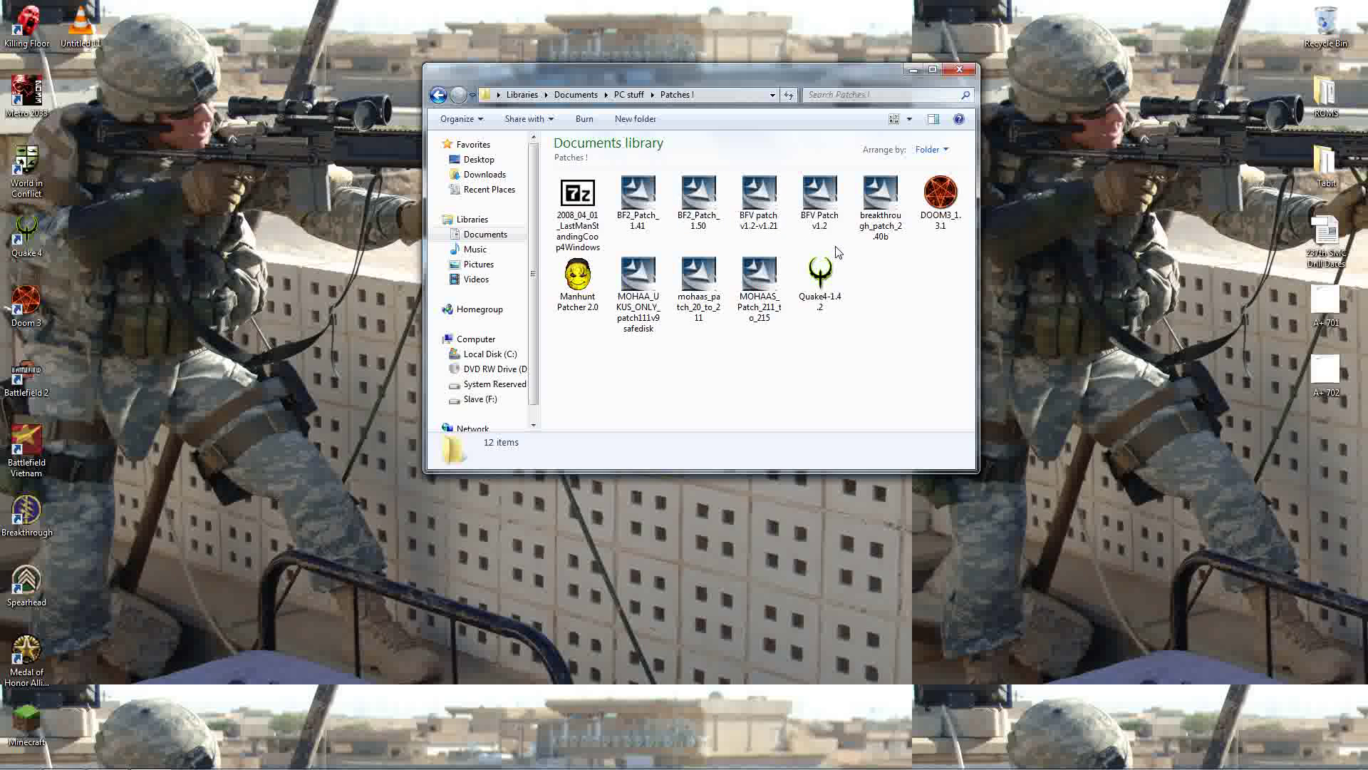
pyautogui.moveTo(837, 244); pyautogui.dragTo(741, 194)
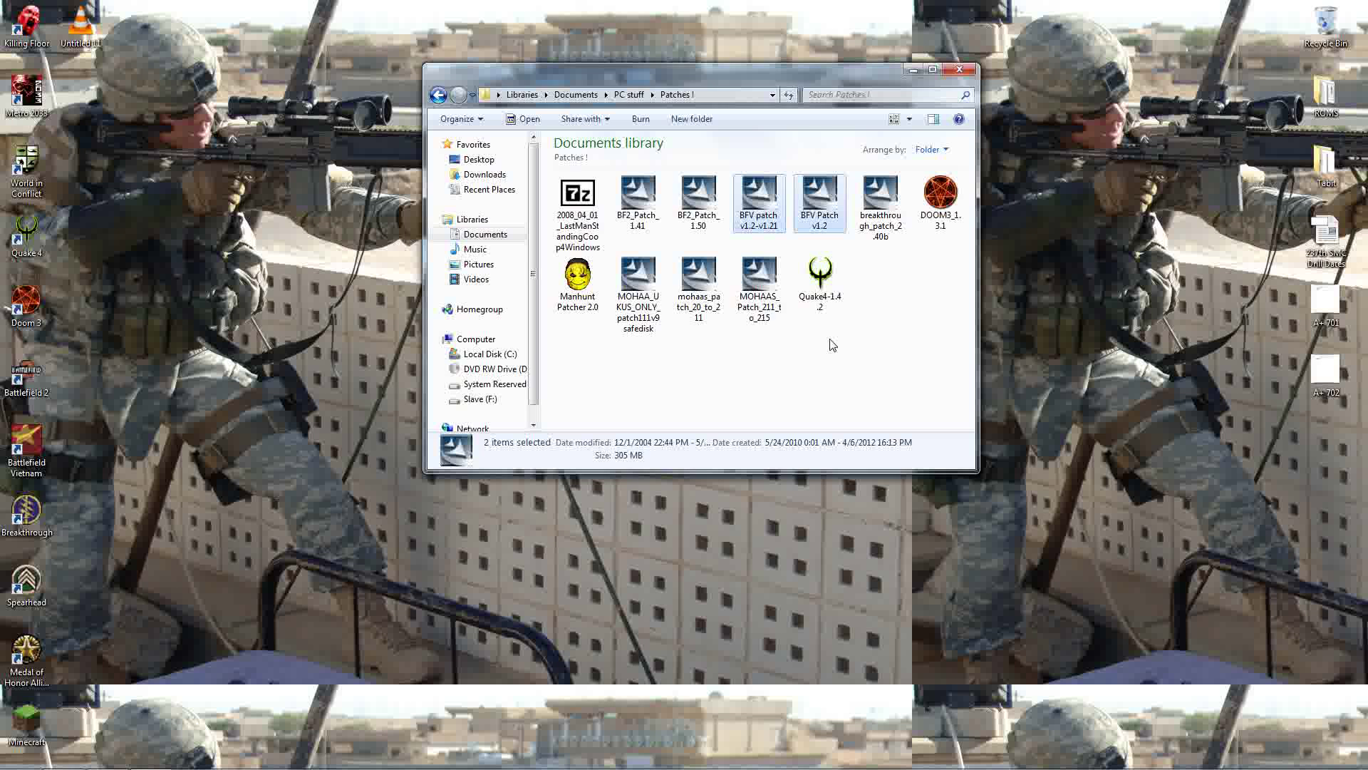
pyautogui.click(839, 217)
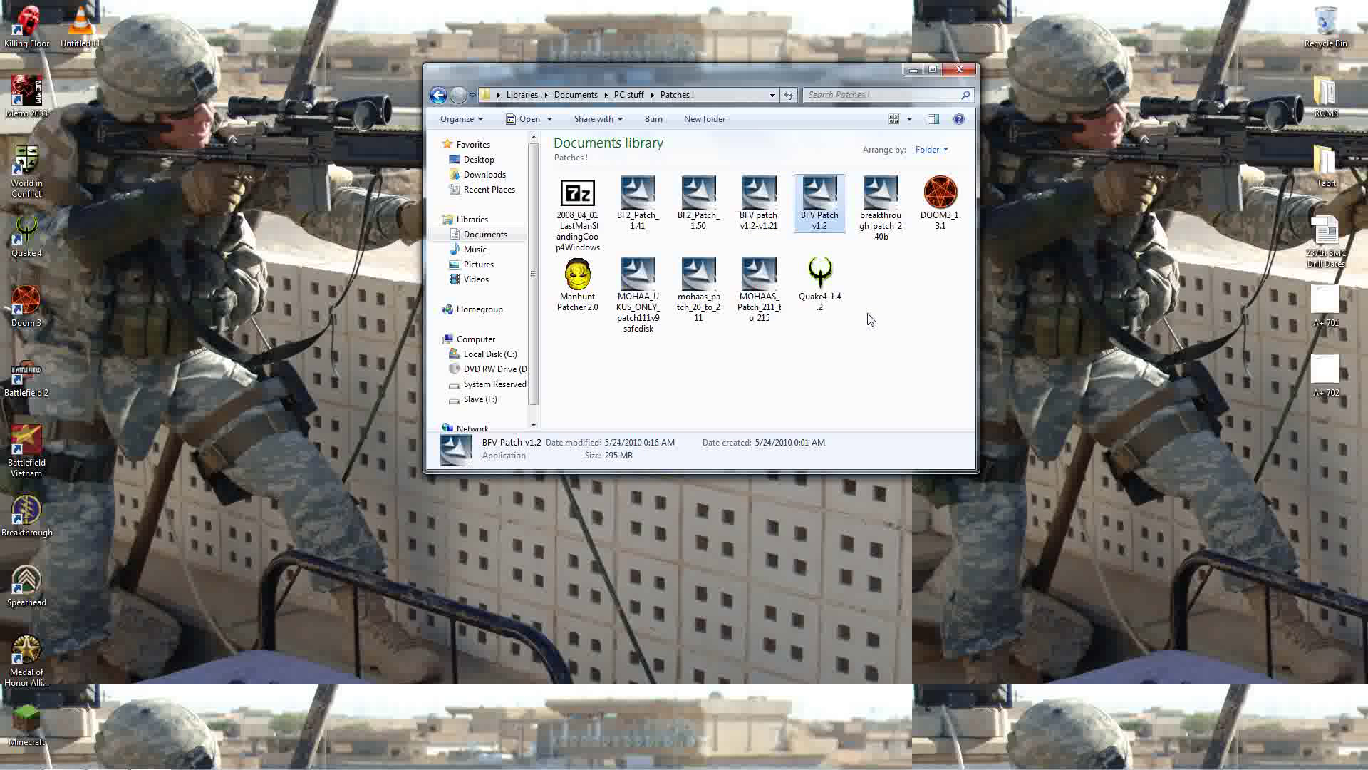
# - Compare details of BFV Patch v1.2 and v1.2-v1.21, then close Explorer and launch the third taskbar program
pyautogui.click(783, 204)
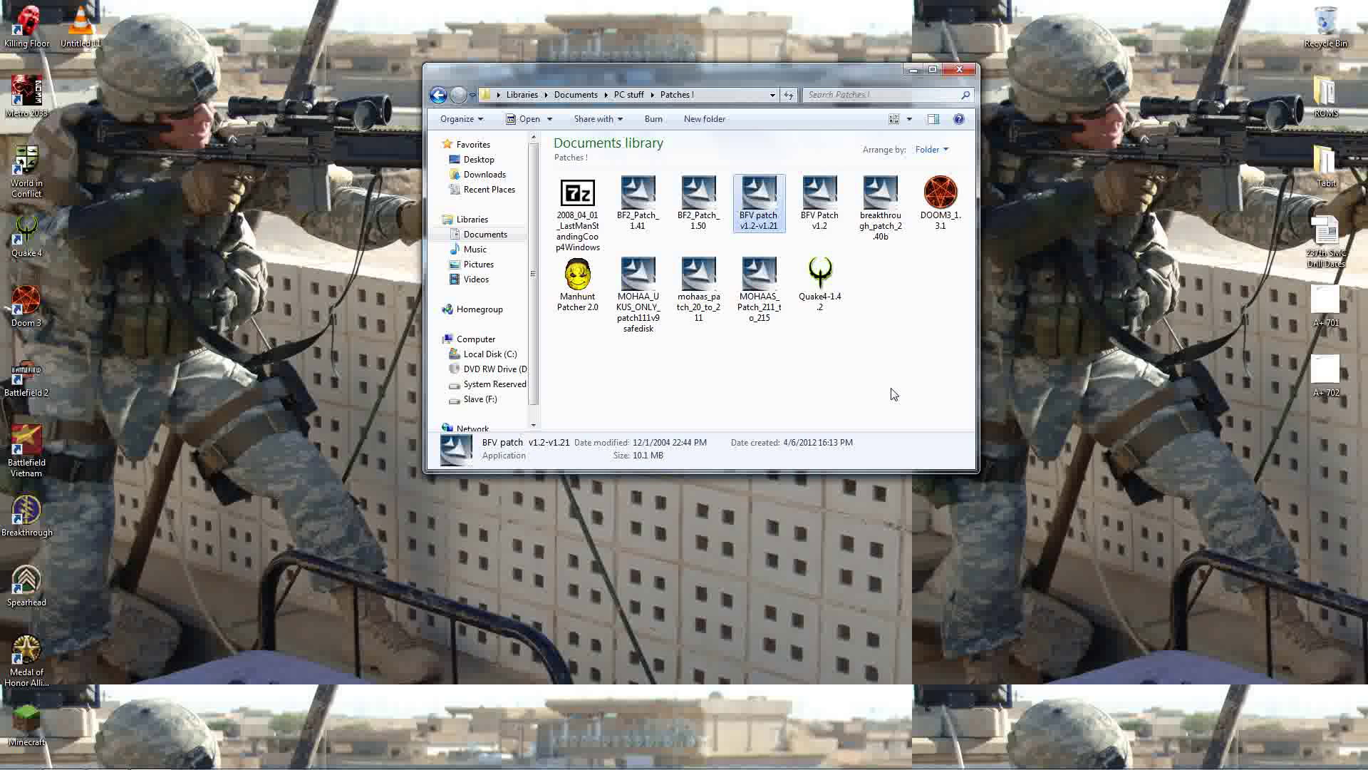
pyautogui.click(838, 228)
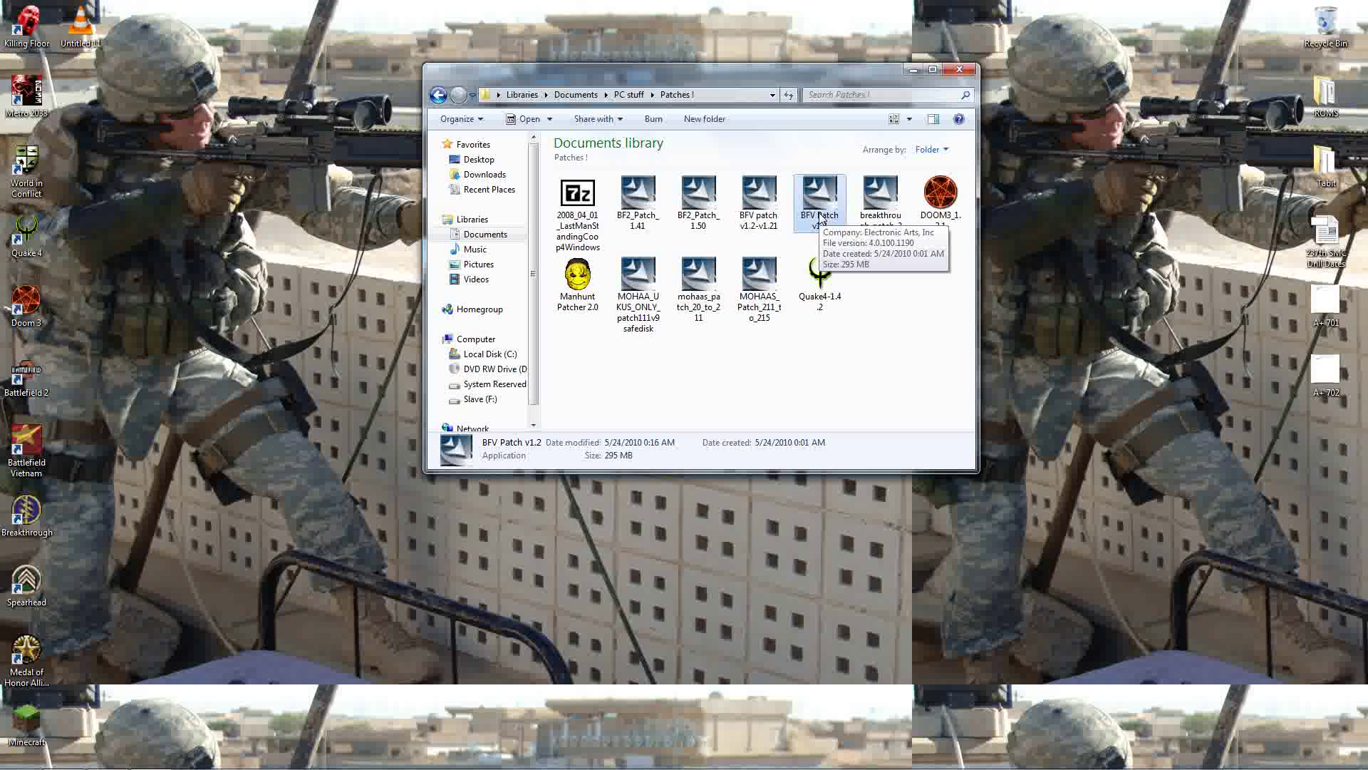
pyautogui.click(760, 213)
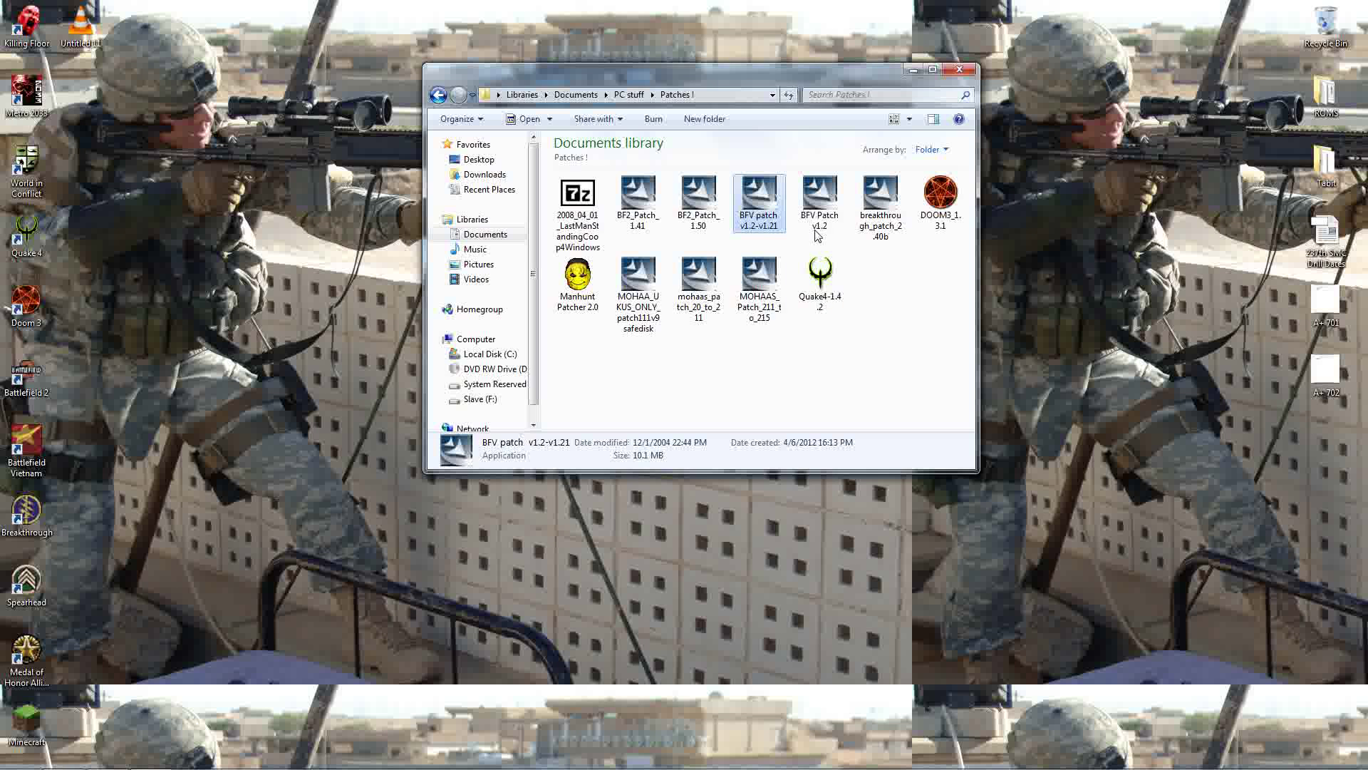
pyautogui.moveTo(837, 239); pyautogui.dragTo(764, 198)
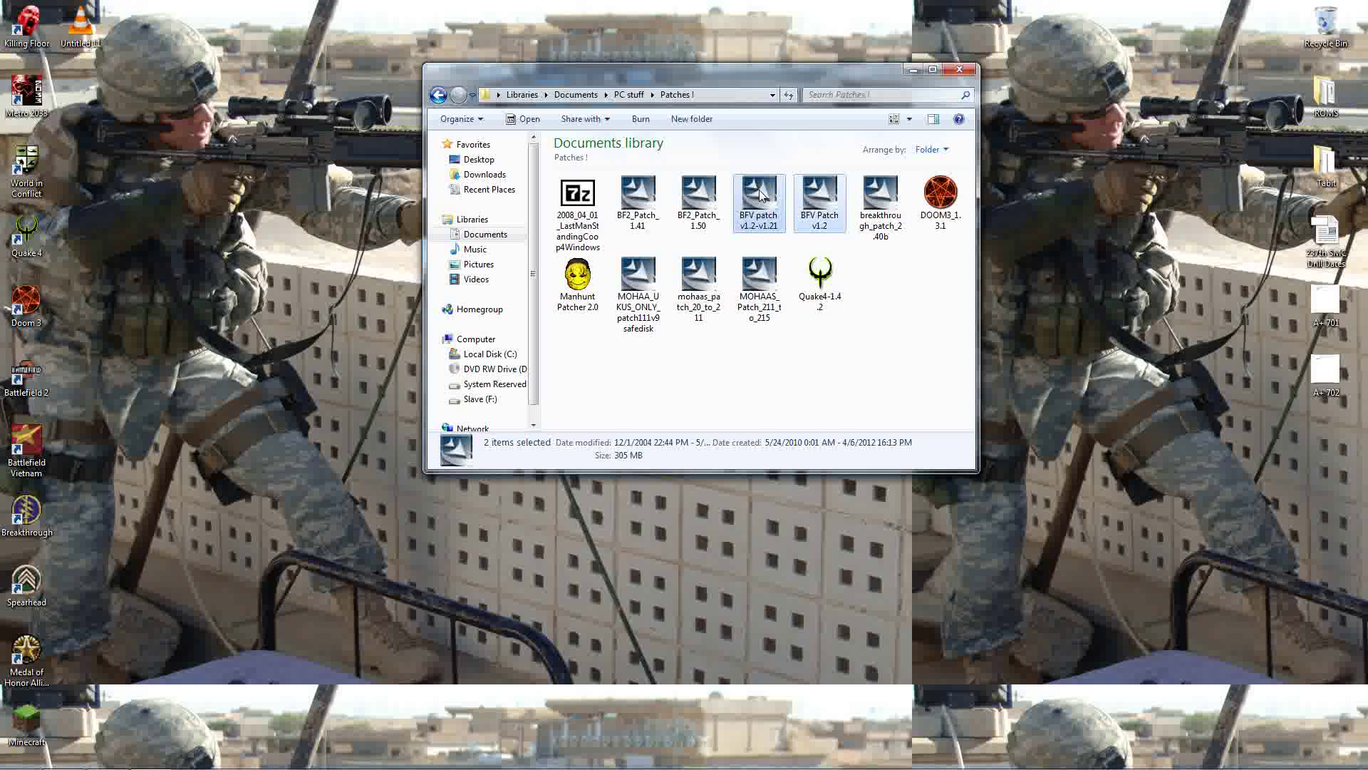
pyautogui.click(968, 71)
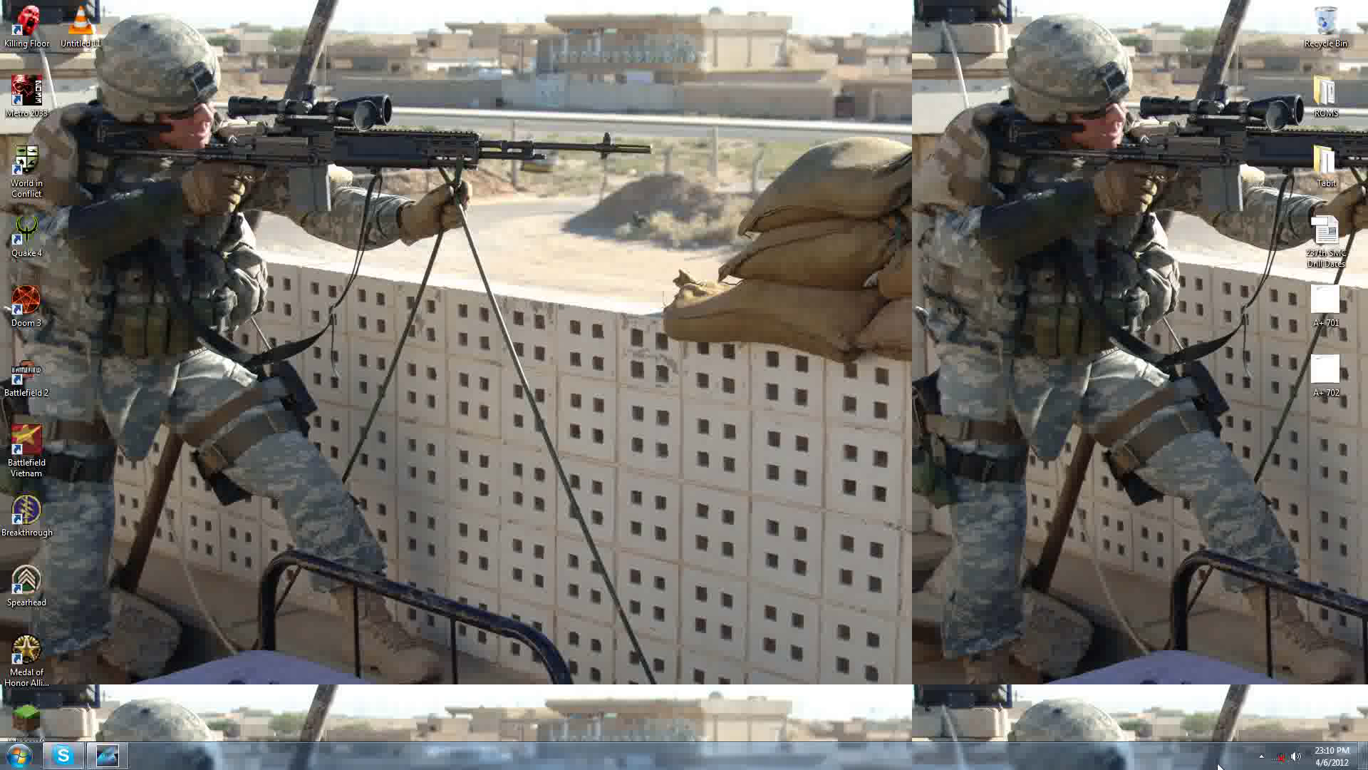
pyautogui.click(108, 755)
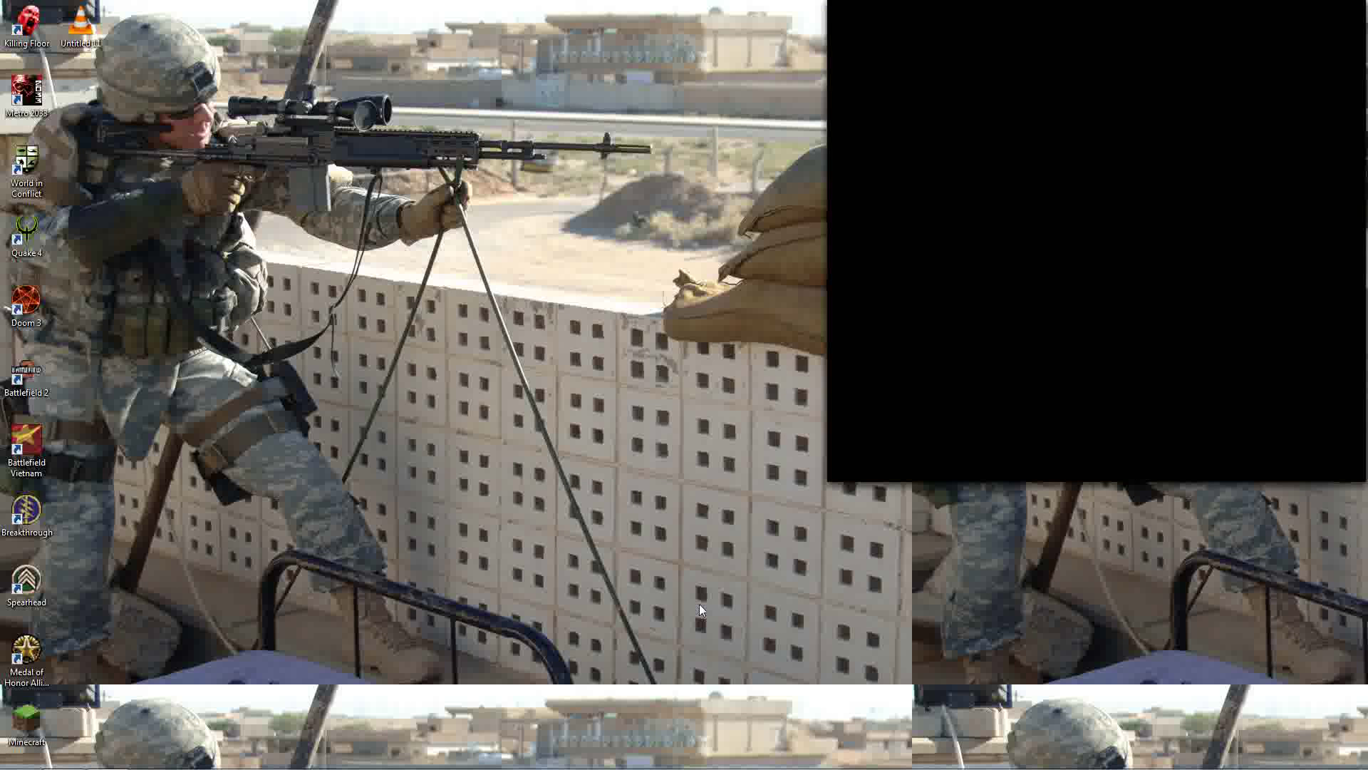